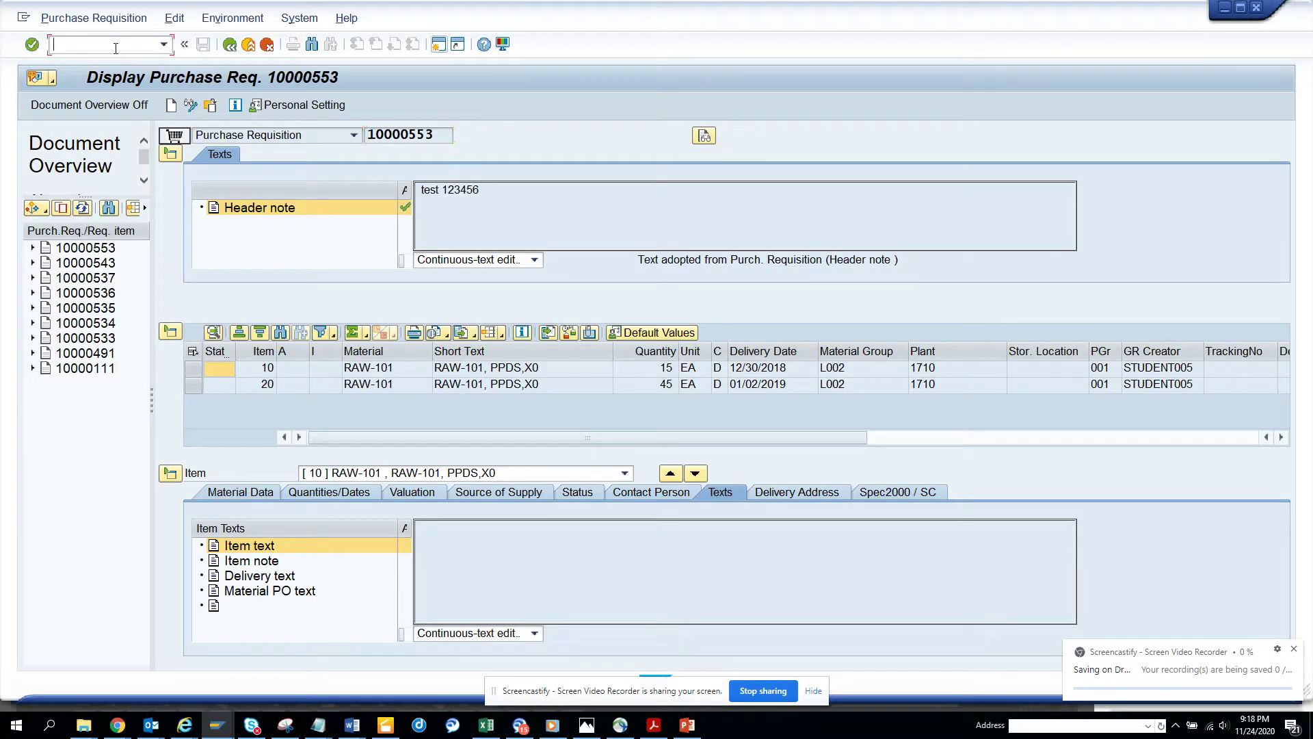
type("/")
type("nme23n")
key("Return")
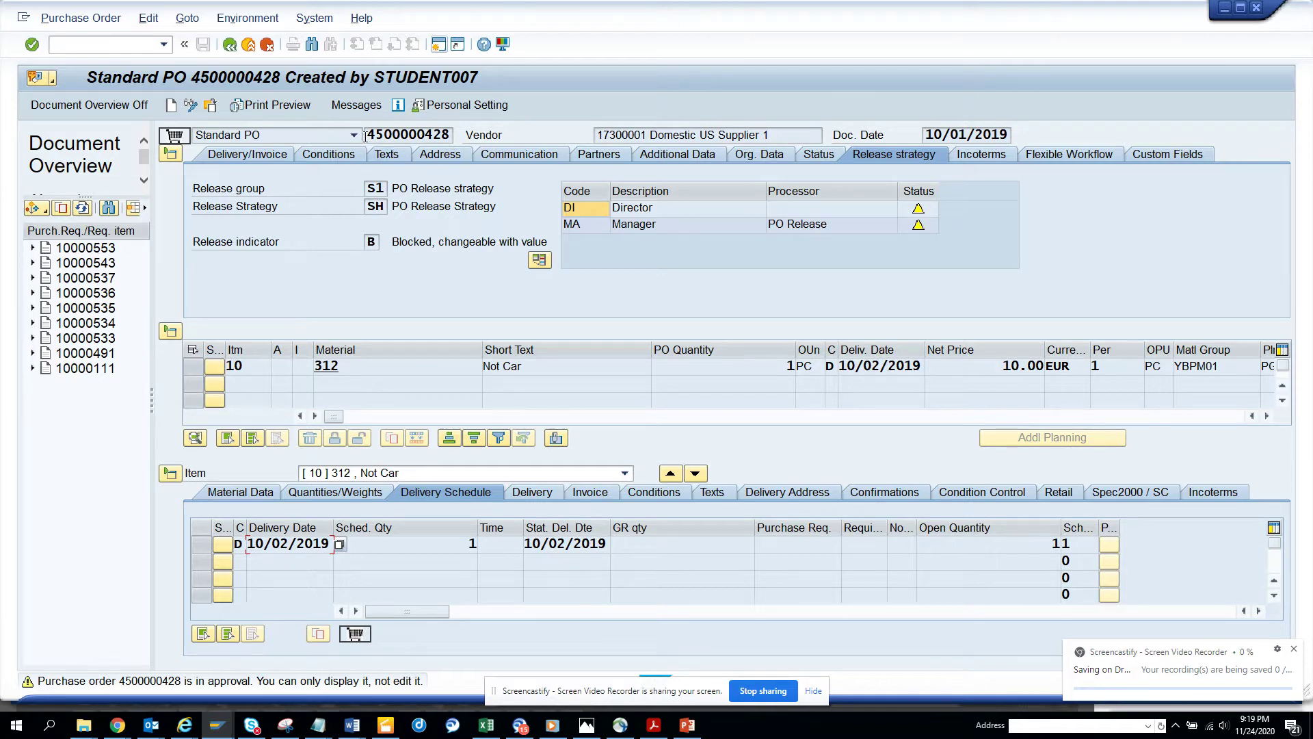
double_click(410, 135)
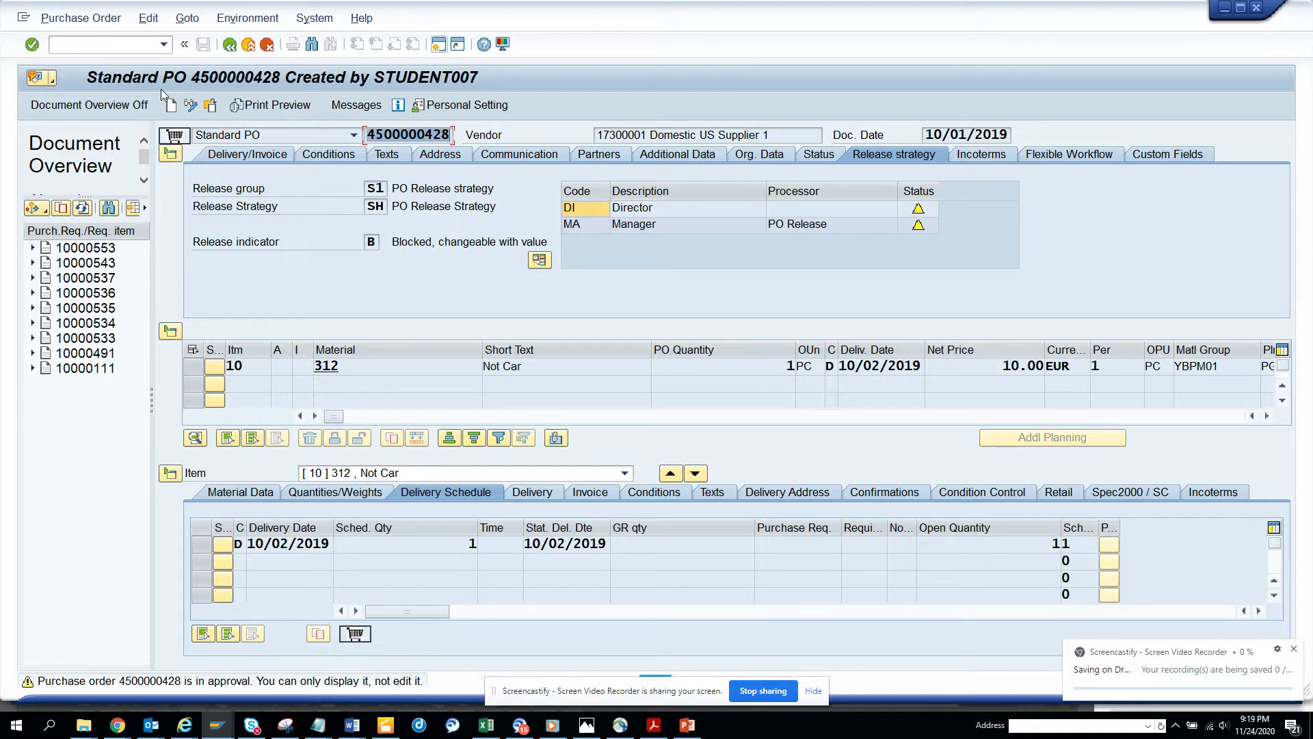
left_click(53, 80)
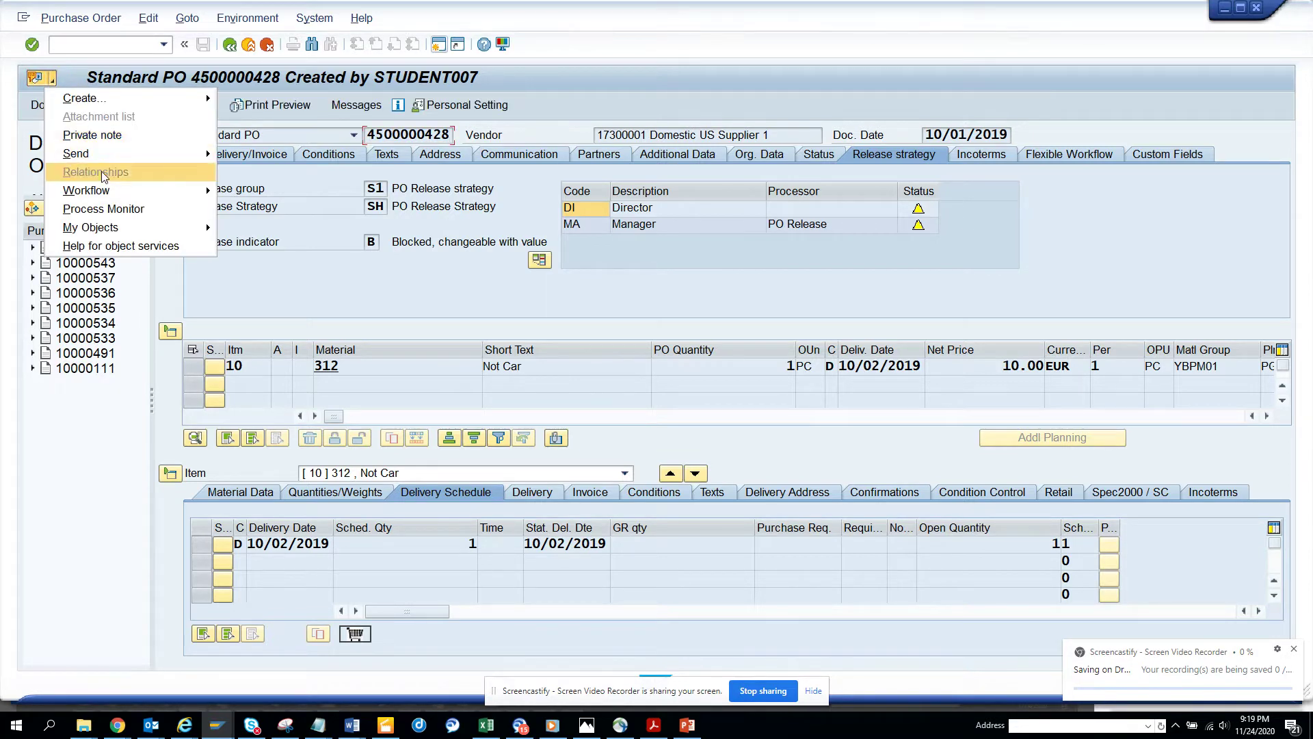
mouse_move(120, 190)
left_click(279, 209)
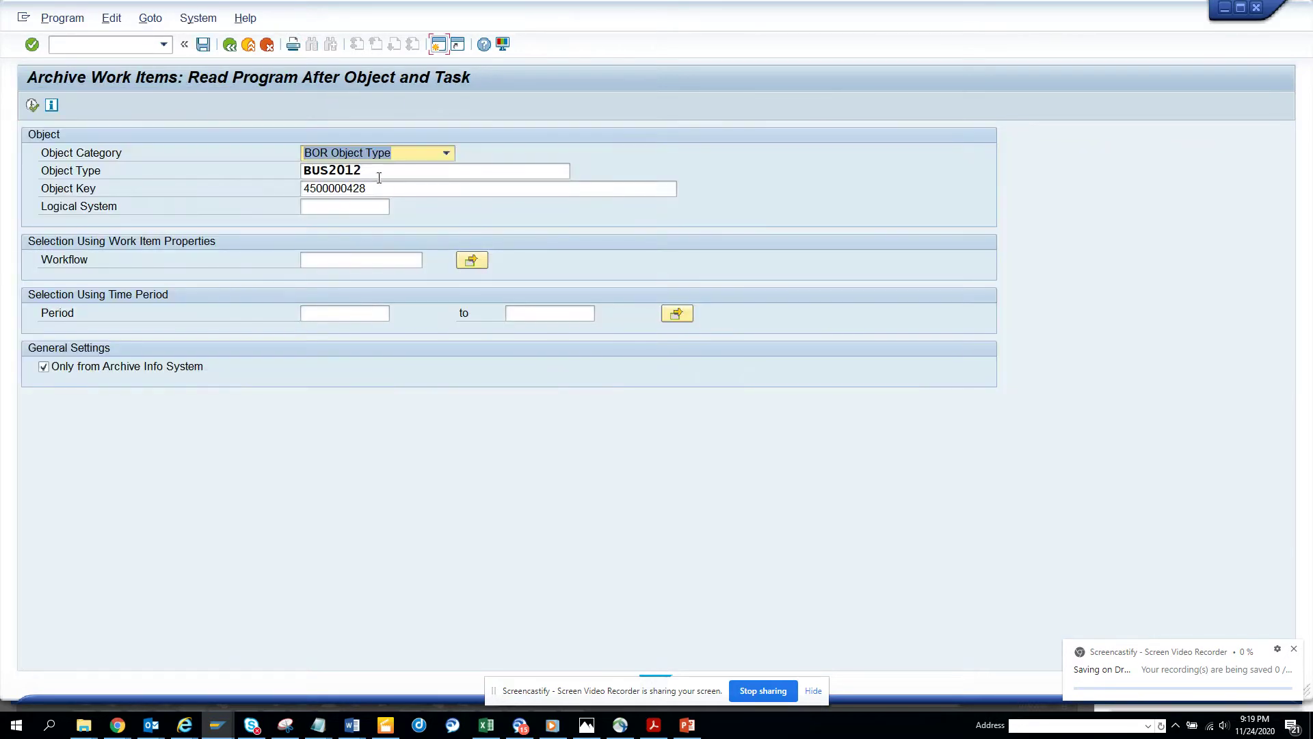
left_click_drag(380, 173, 288, 170)
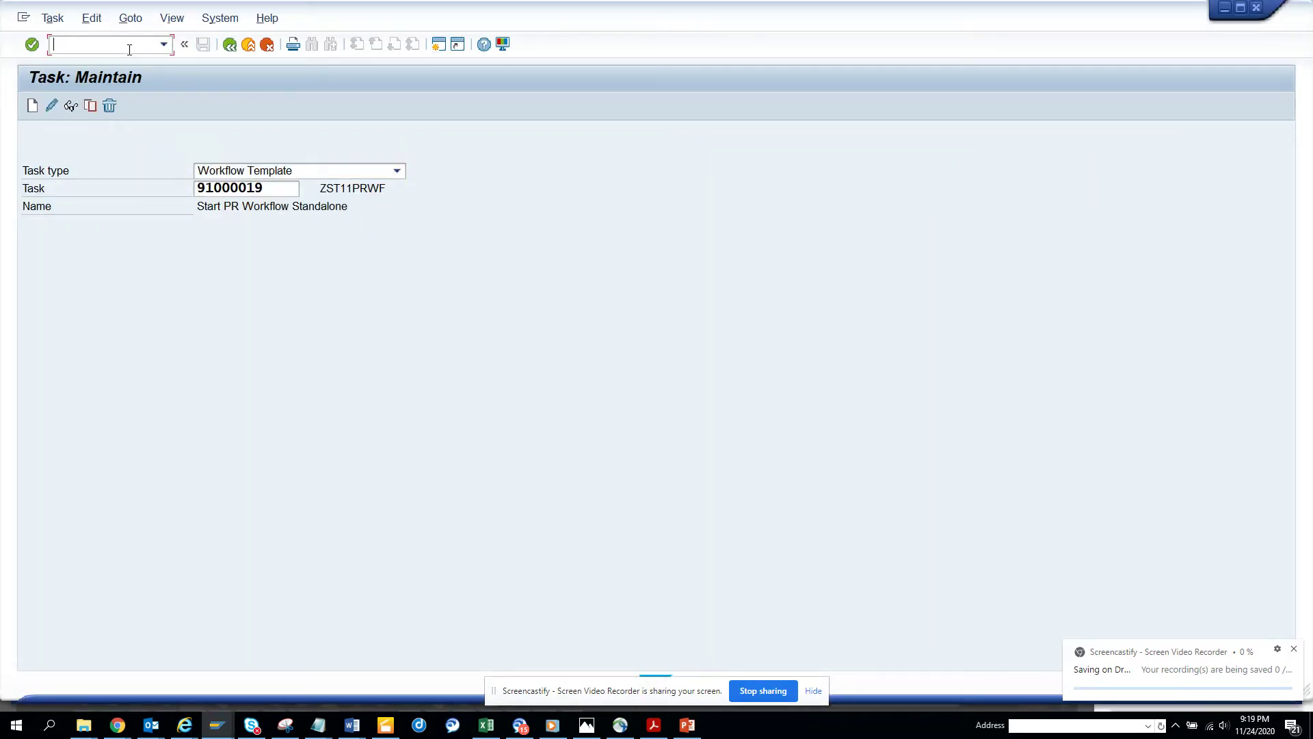
Create a new workflow template ZST11POWFAD in PFTC
type("/npftc")
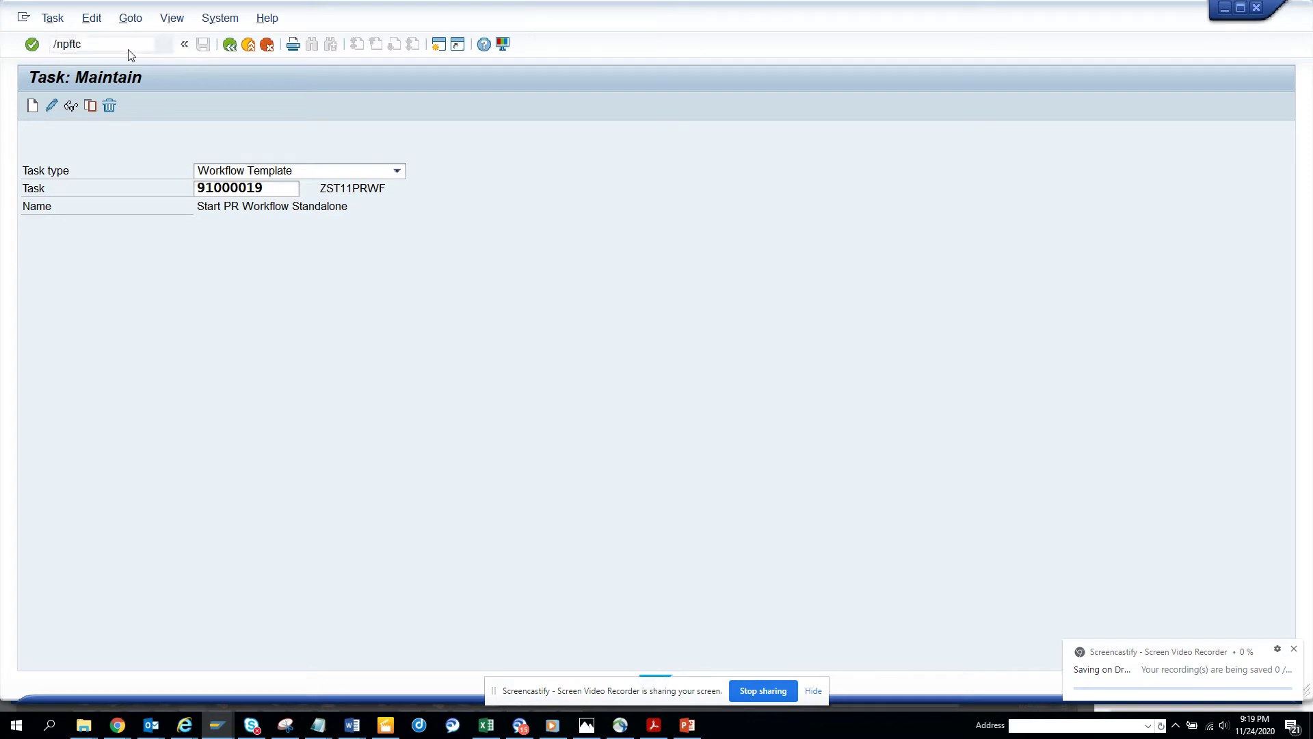
key("Return")
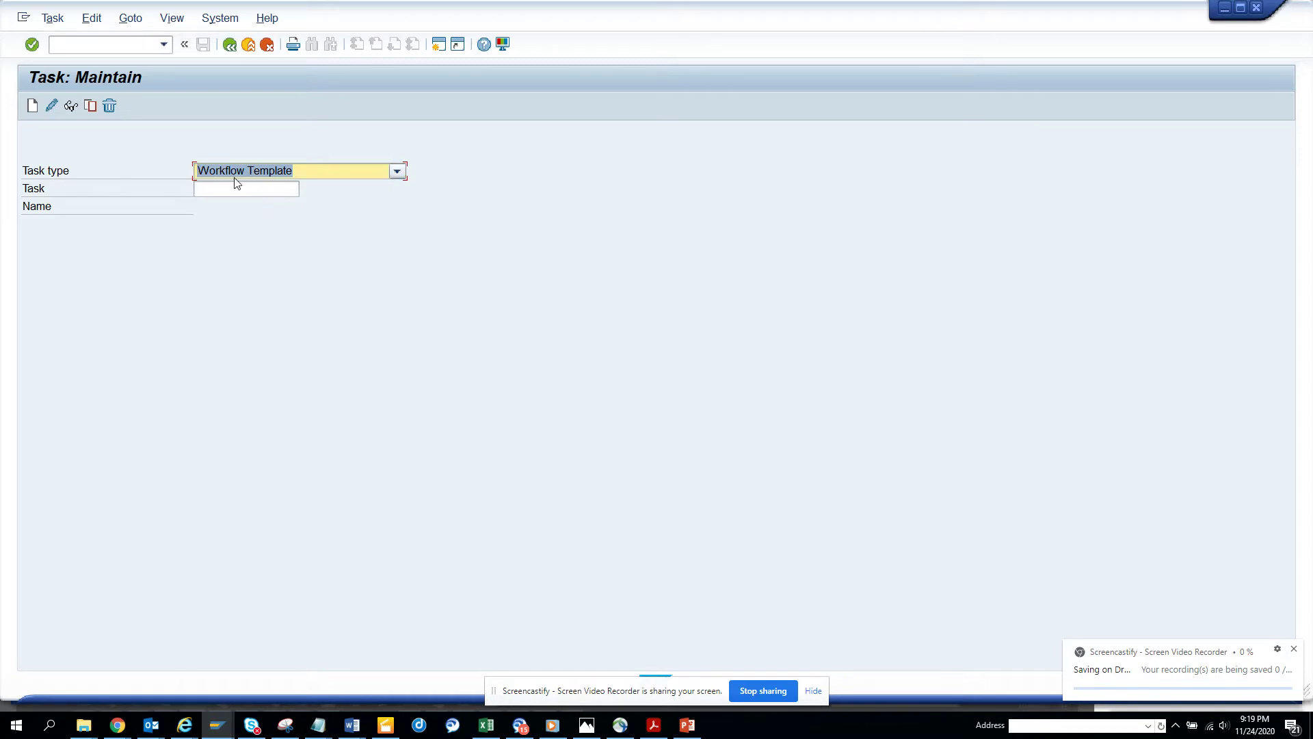
left_click(239, 174)
left_click(512, 134)
left_click(237, 190)
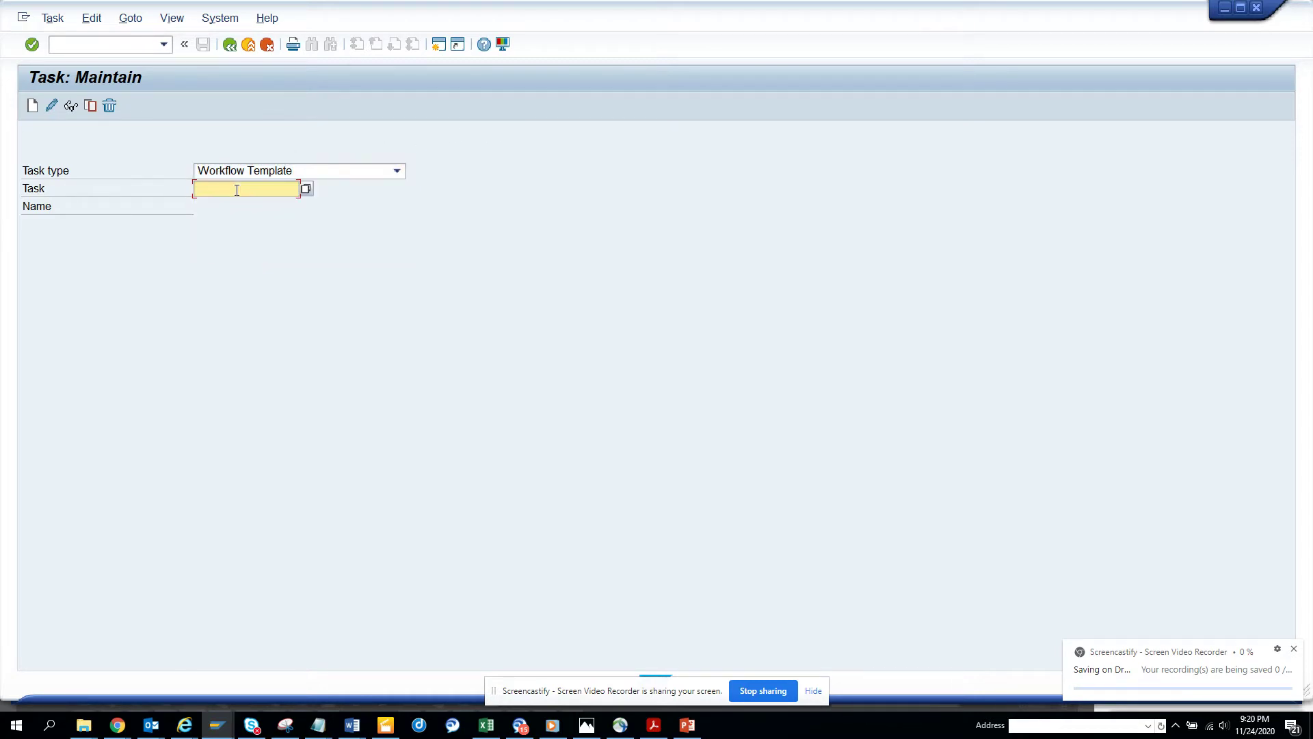
type("zs")
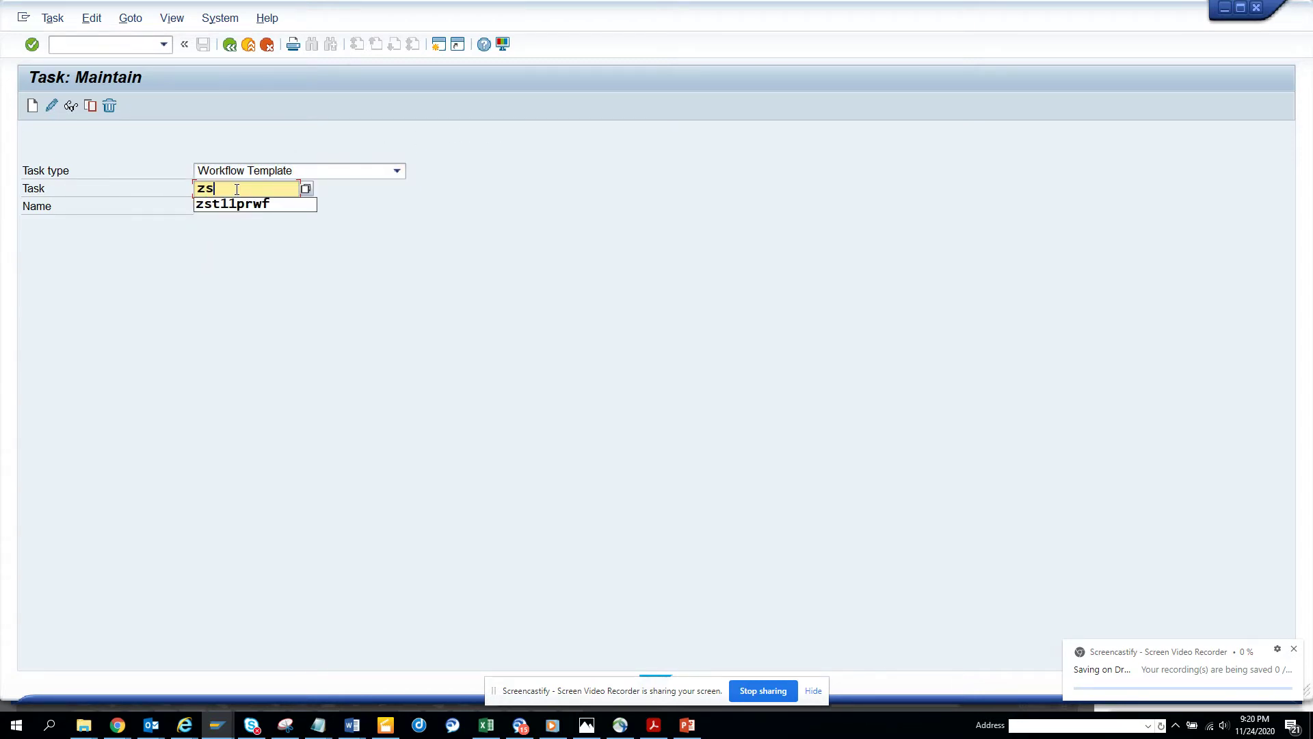
type("t11powfad")
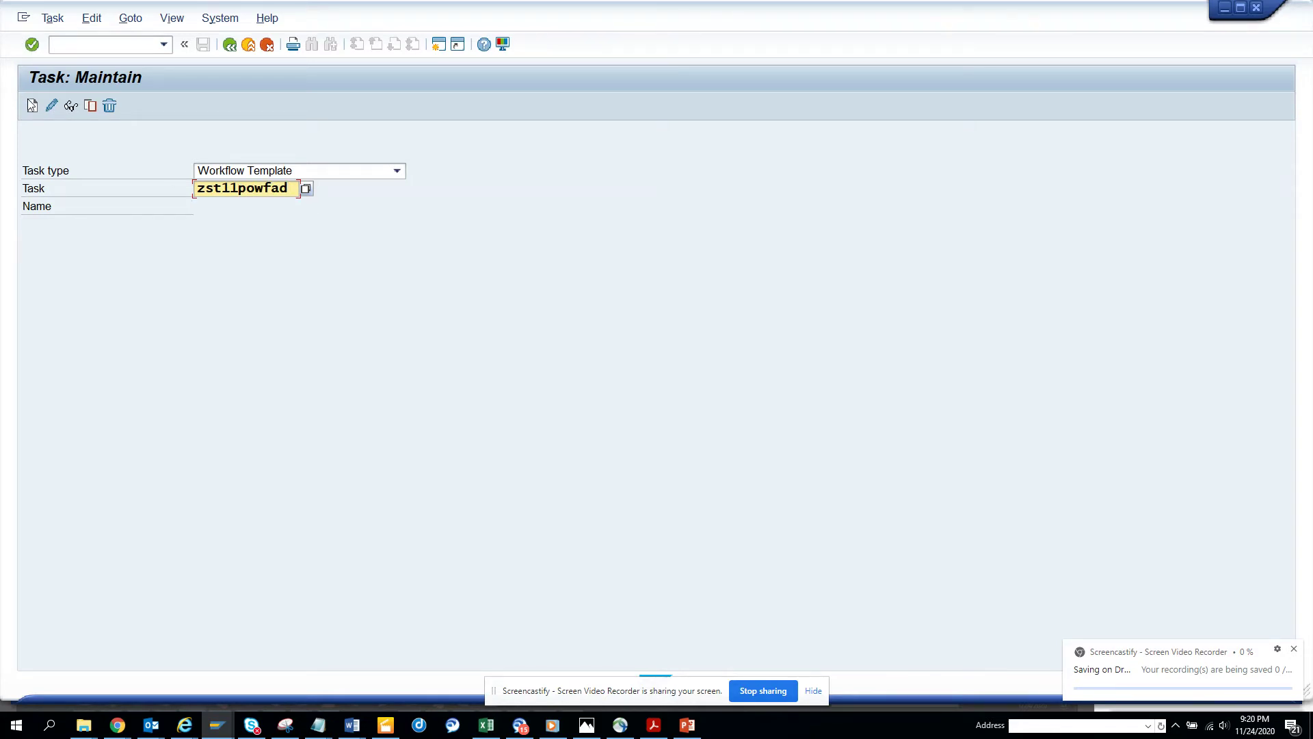
left_click(33, 105)
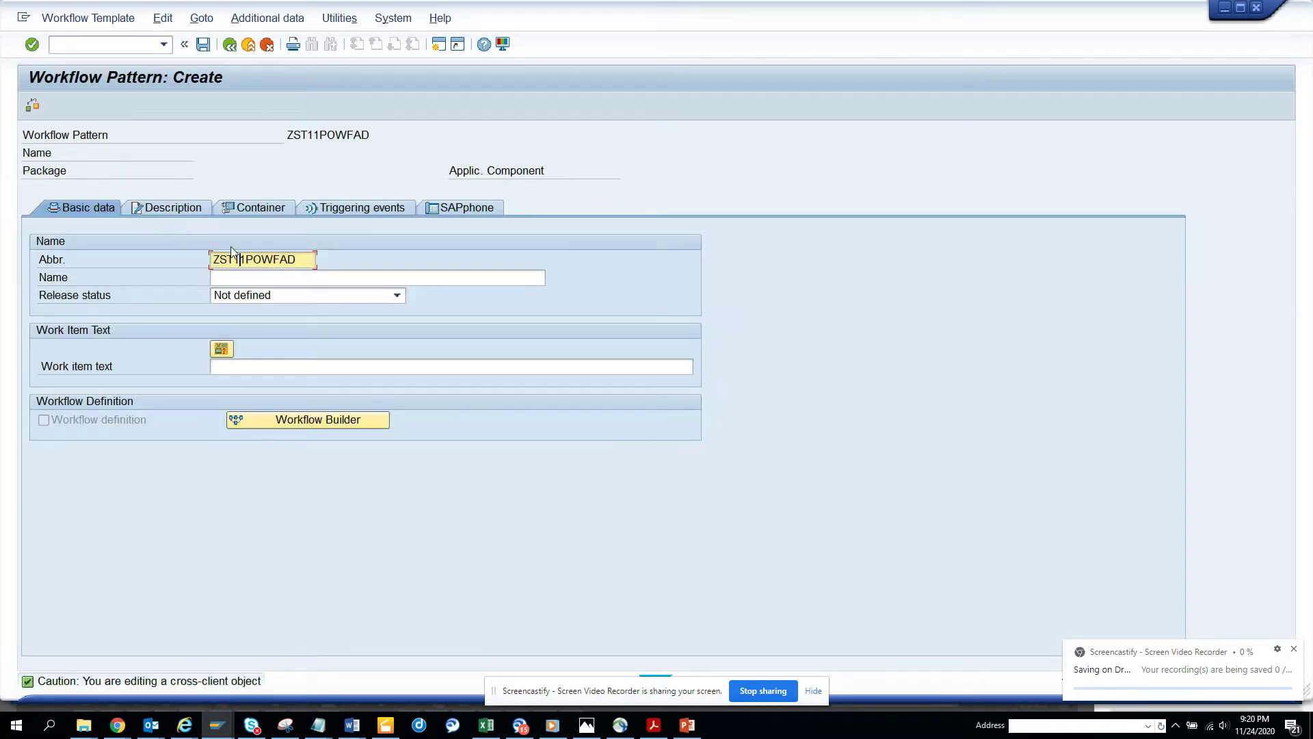
Name it 'Standalone Workflow for PO' with the same work item text, and save it as a local object
left_click(227, 279)
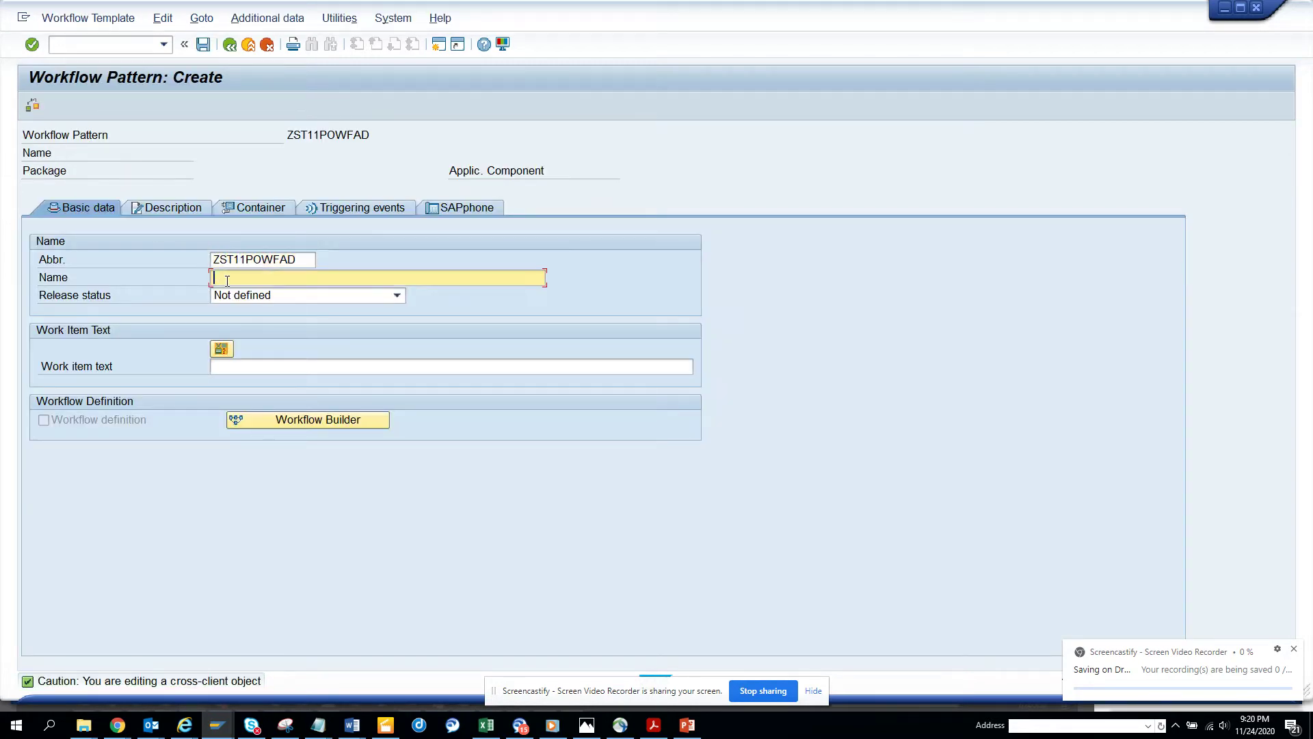
type("Standalone Workflow for PO")
left_click_drag(374, 286, 93, 259)
key("ctrl+c")
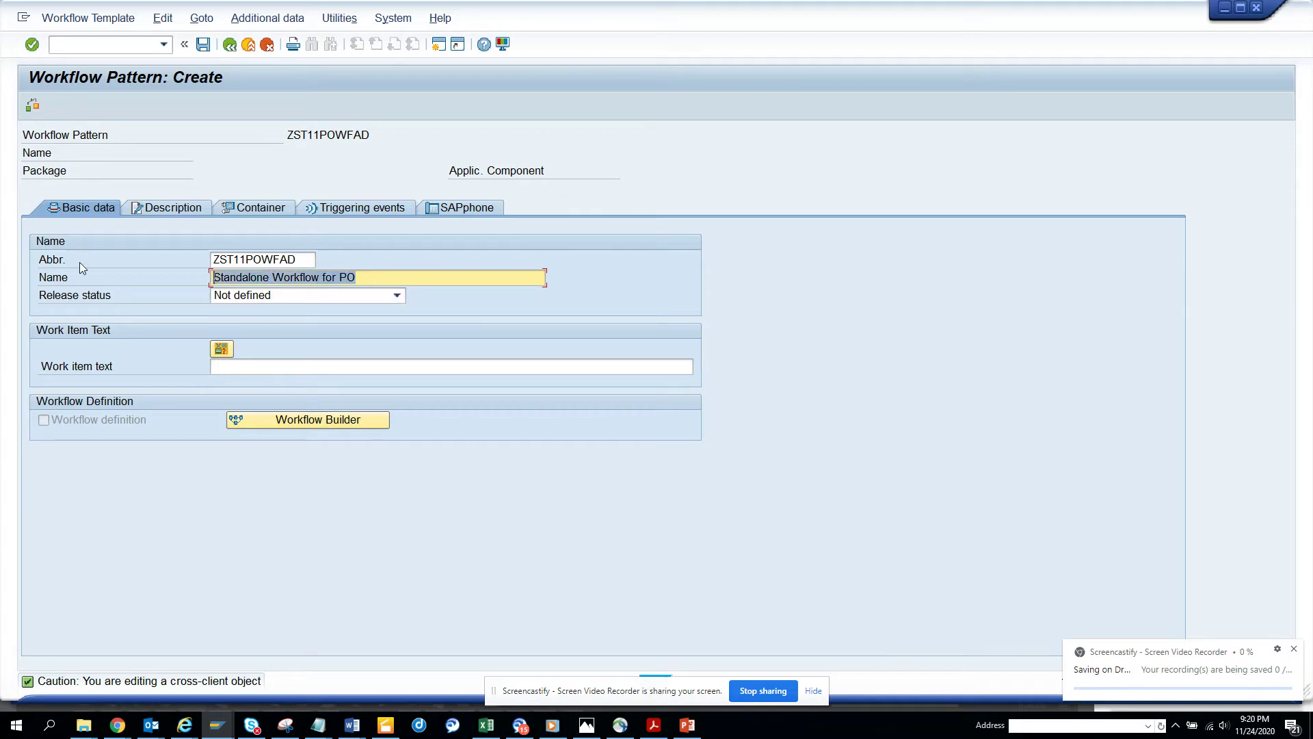
key("Left")
left_click(246, 368)
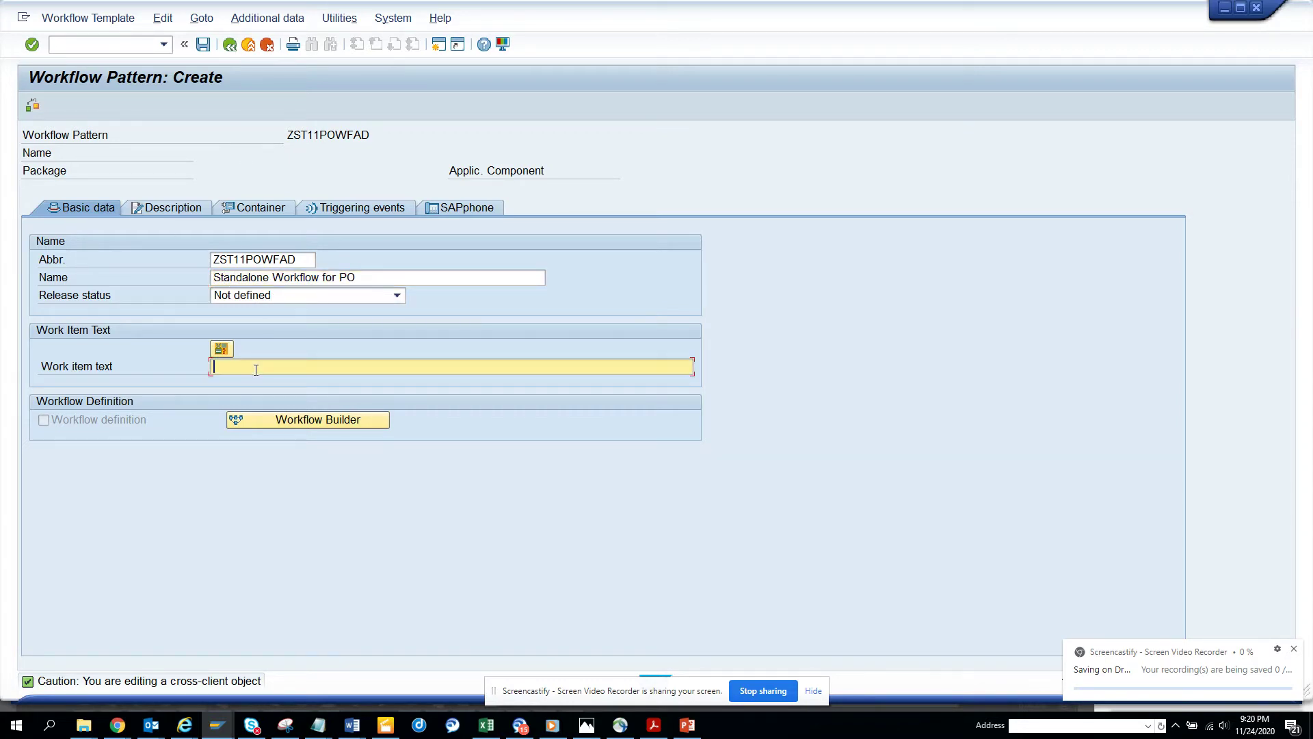
key("ctrl+v")
left_click(203, 46)
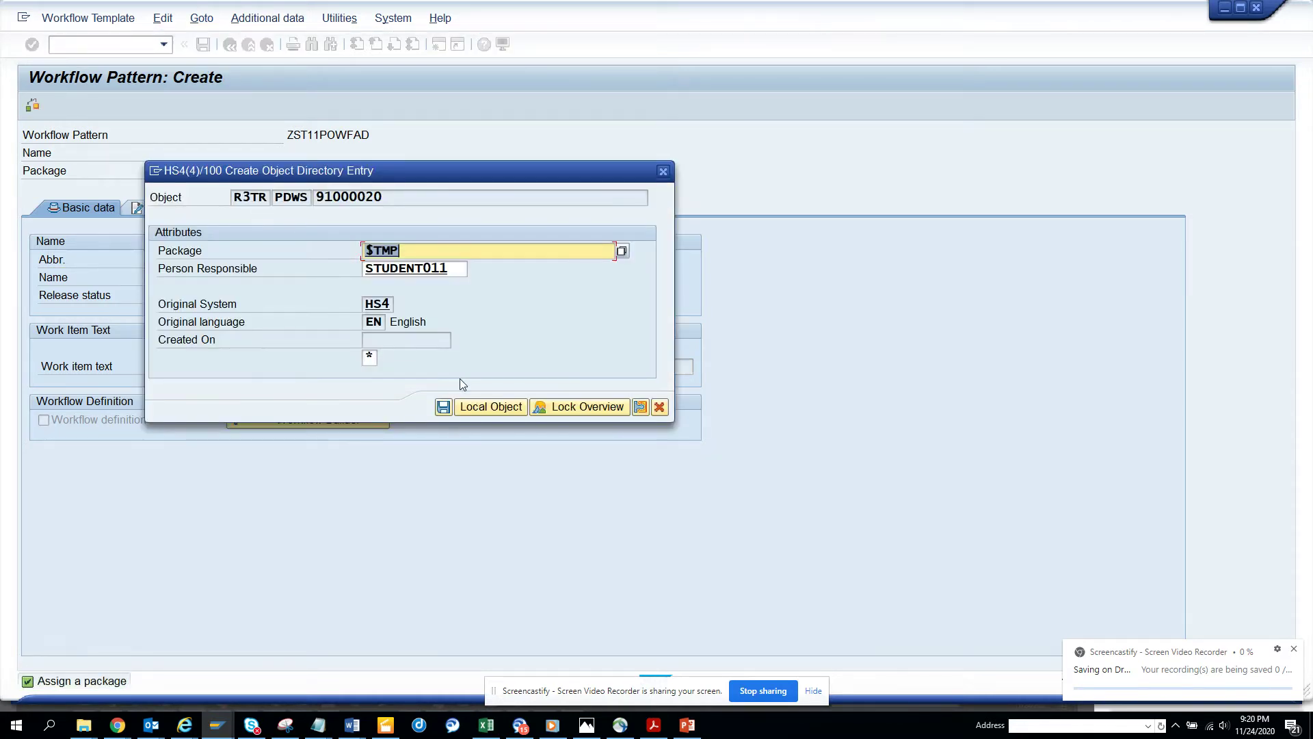
left_click(487, 407)
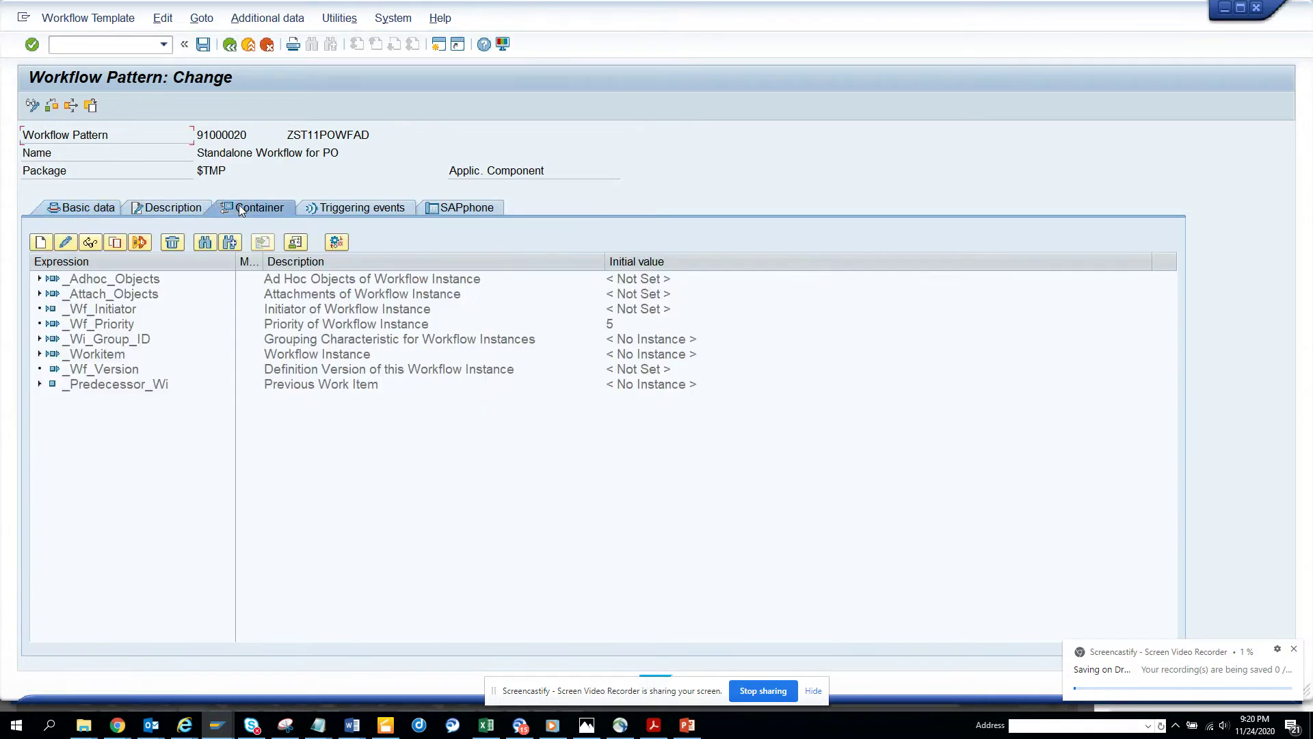
Create a container element with name and short description 'PurchaseOrder'
left_click(56, 243)
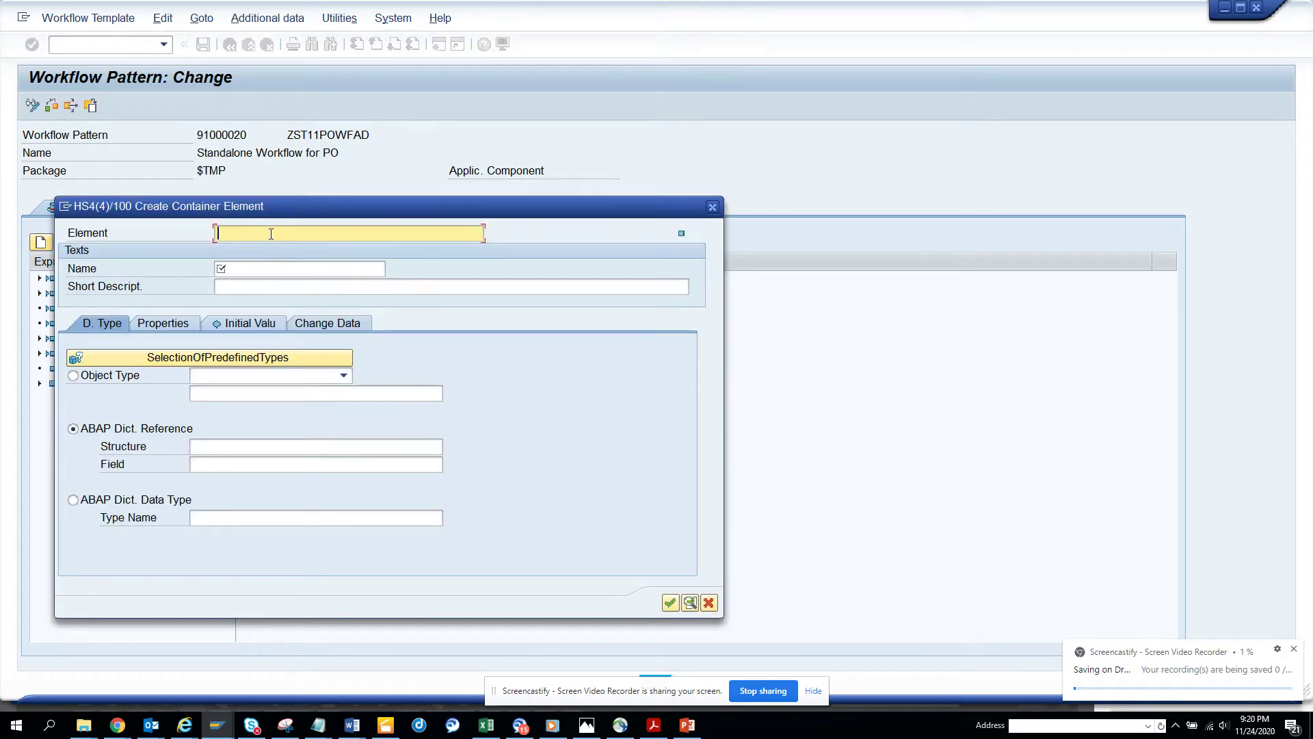
type("Pur")
left_click(280, 264)
left_click_drag(321, 233, 84, 227)
key("ctrl+c")
key("Tab")
key("ctrl+v")
key("Tab")
key("ctrl+v")
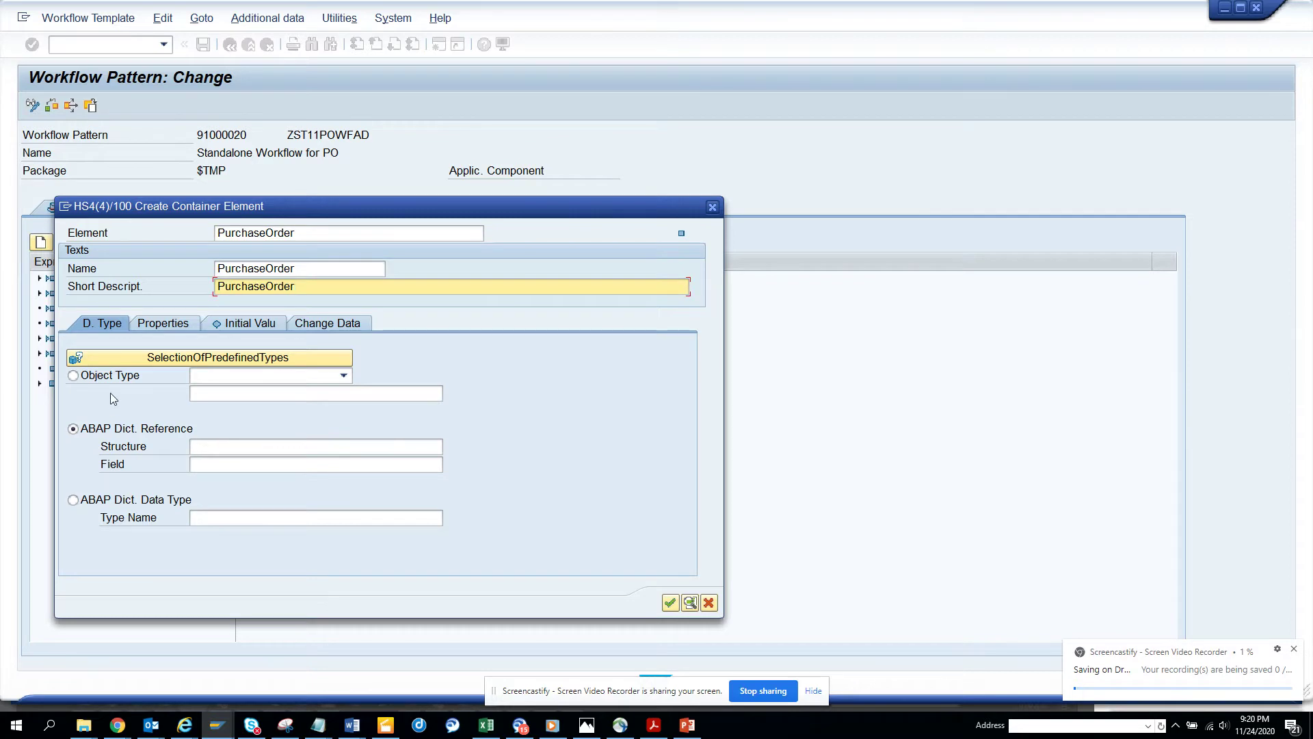
Type the element as BOR object BUS2012, flag it as import and export, and confirm
left_click(130, 376)
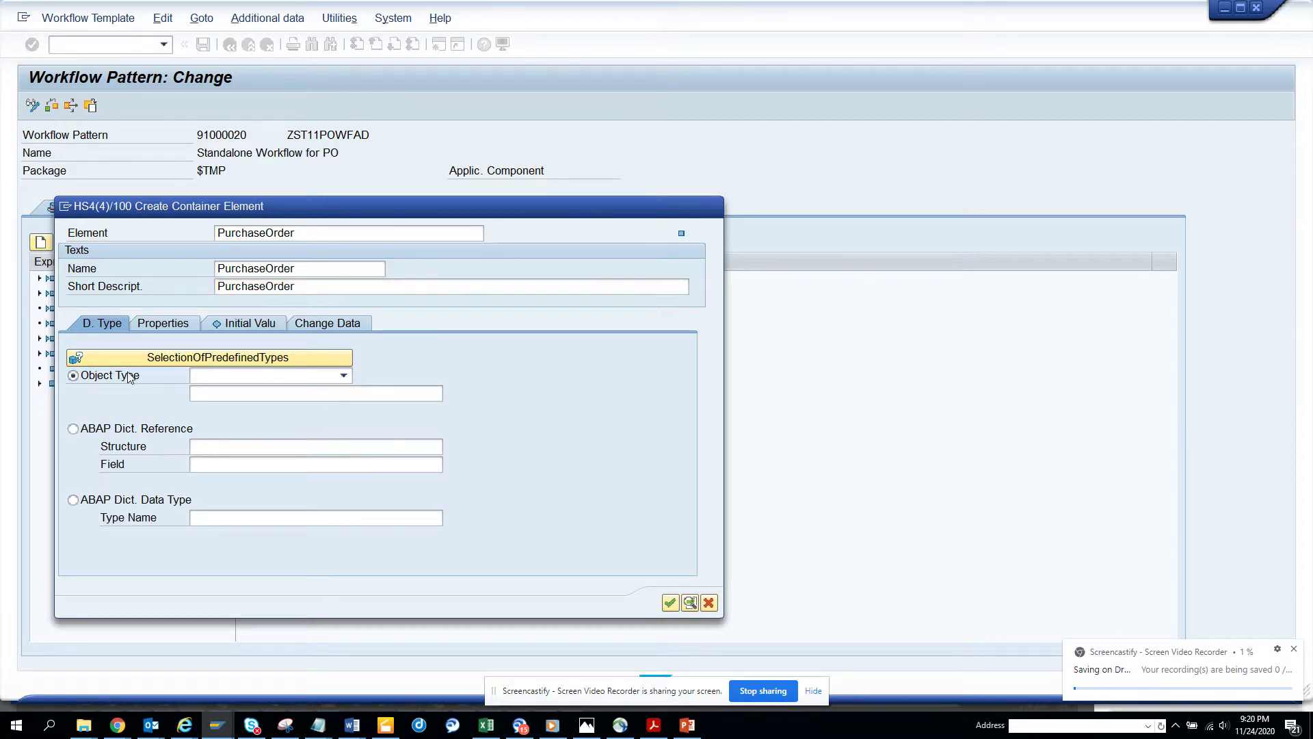
left_click(254, 379)
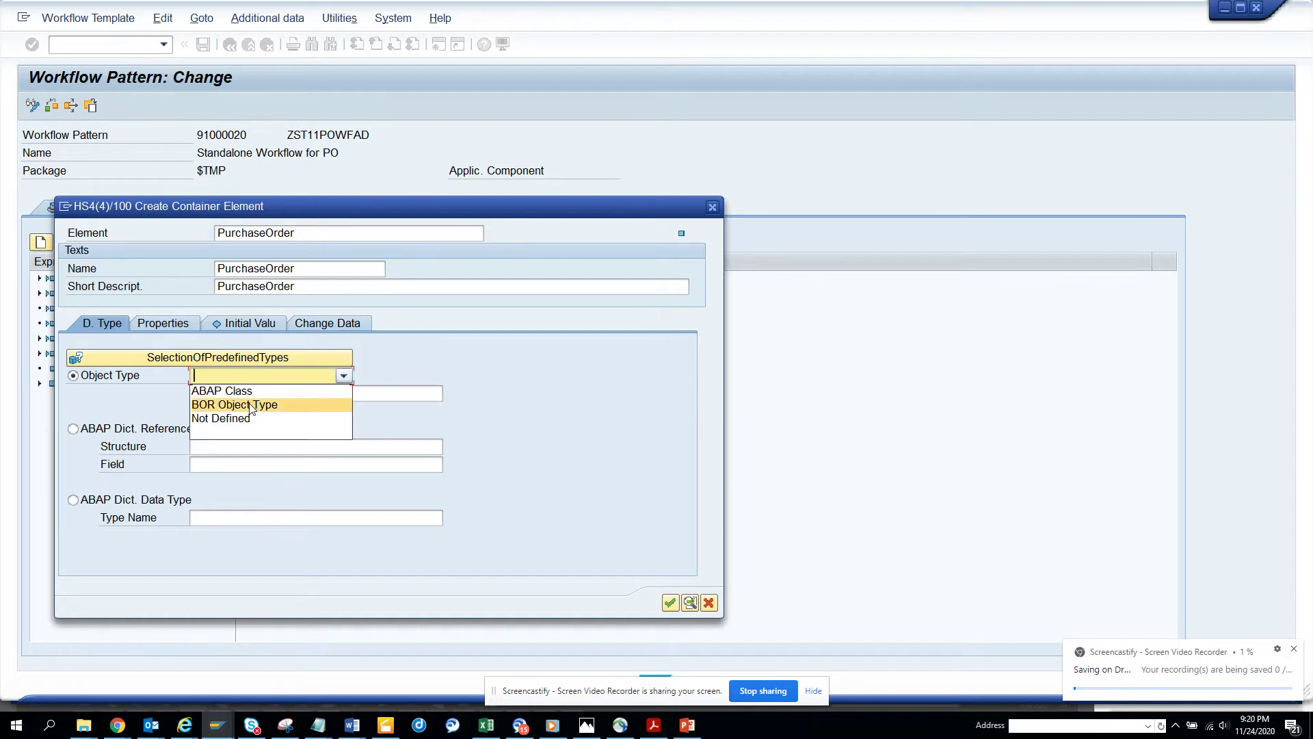
left_click(257, 403)
left_click(268, 396)
type("bus2012")
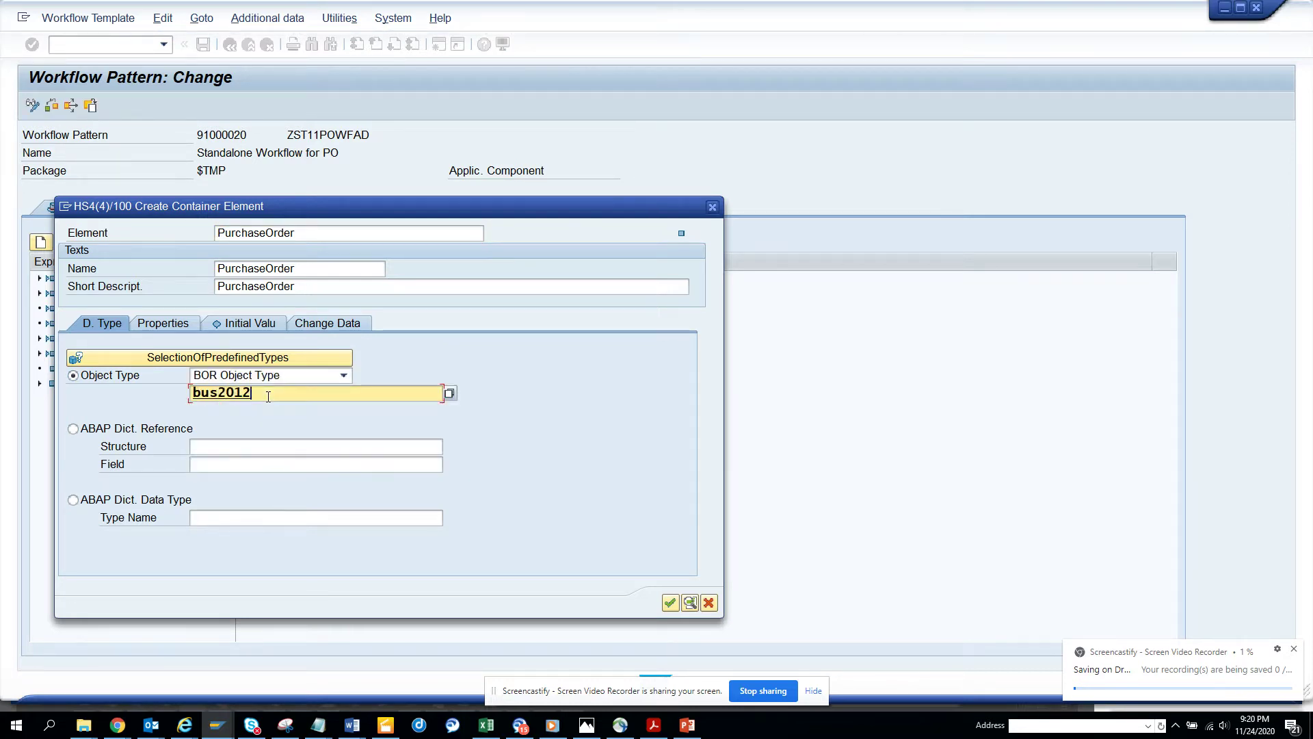
left_click(172, 323)
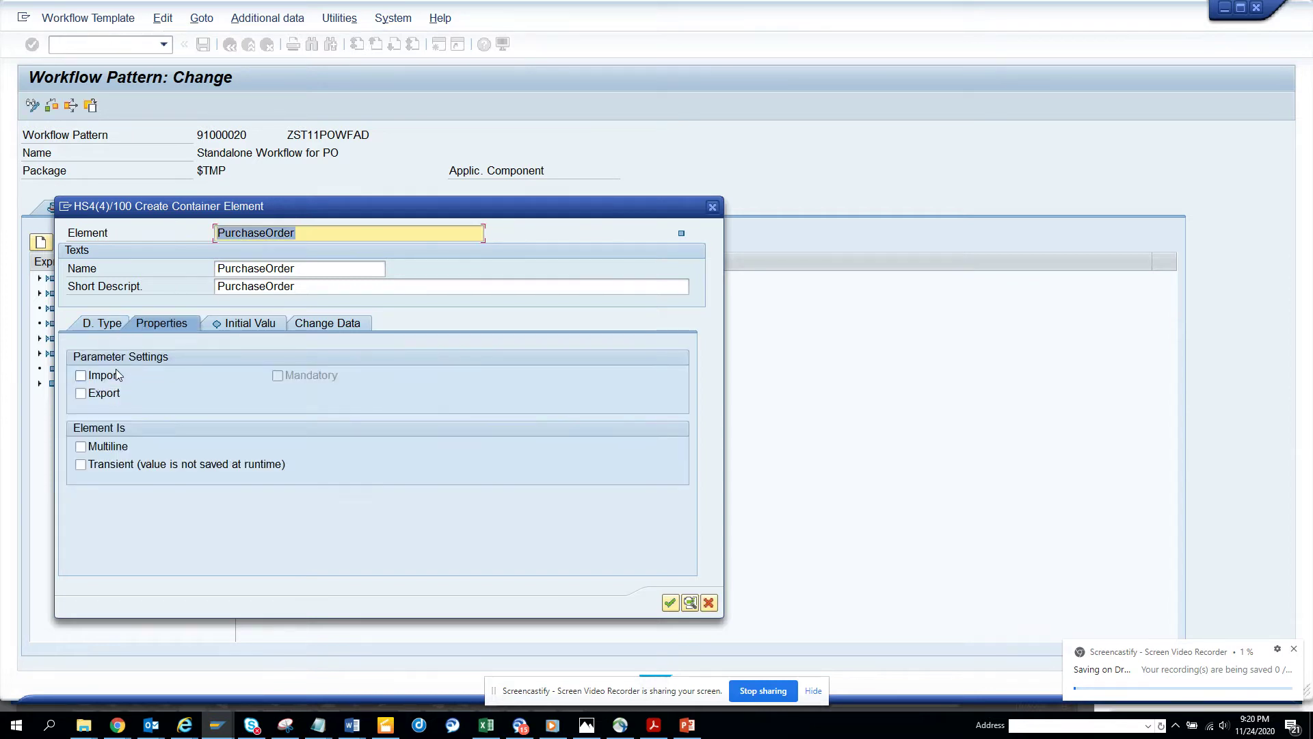
left_click(118, 374)
left_click(109, 393)
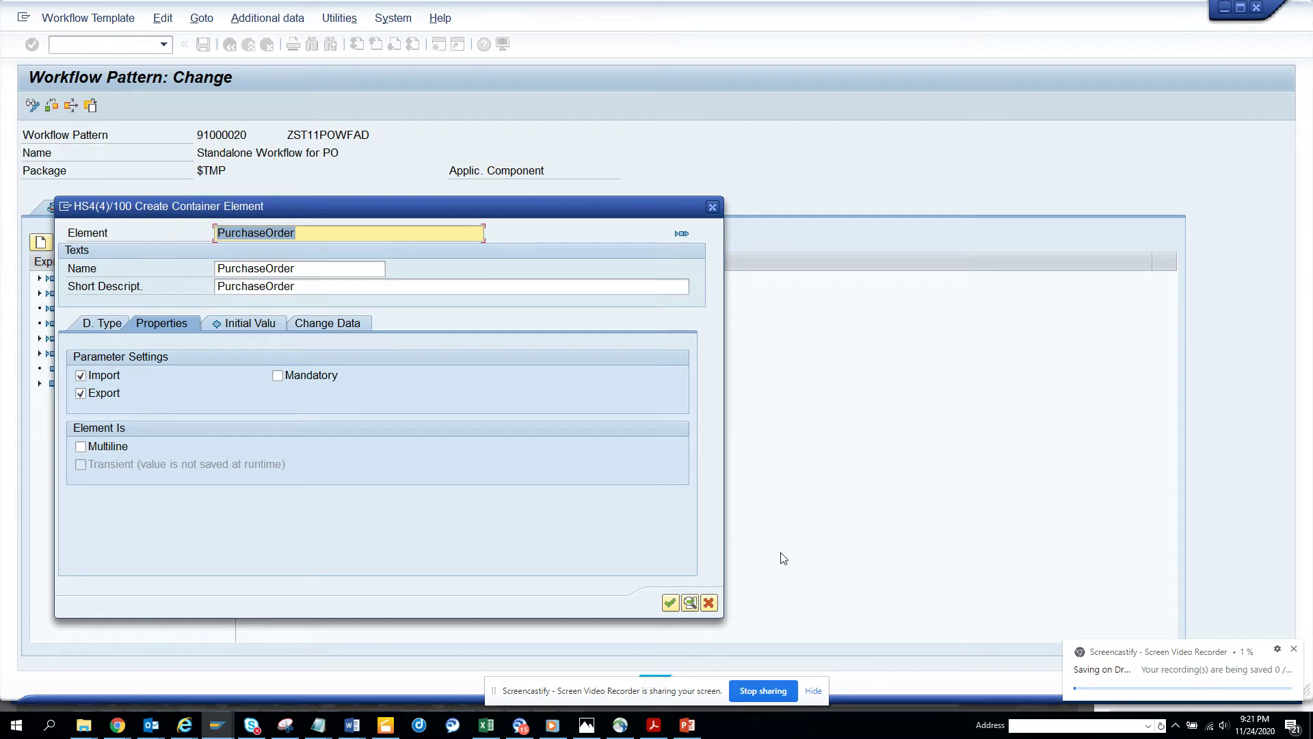
left_click(670, 602)
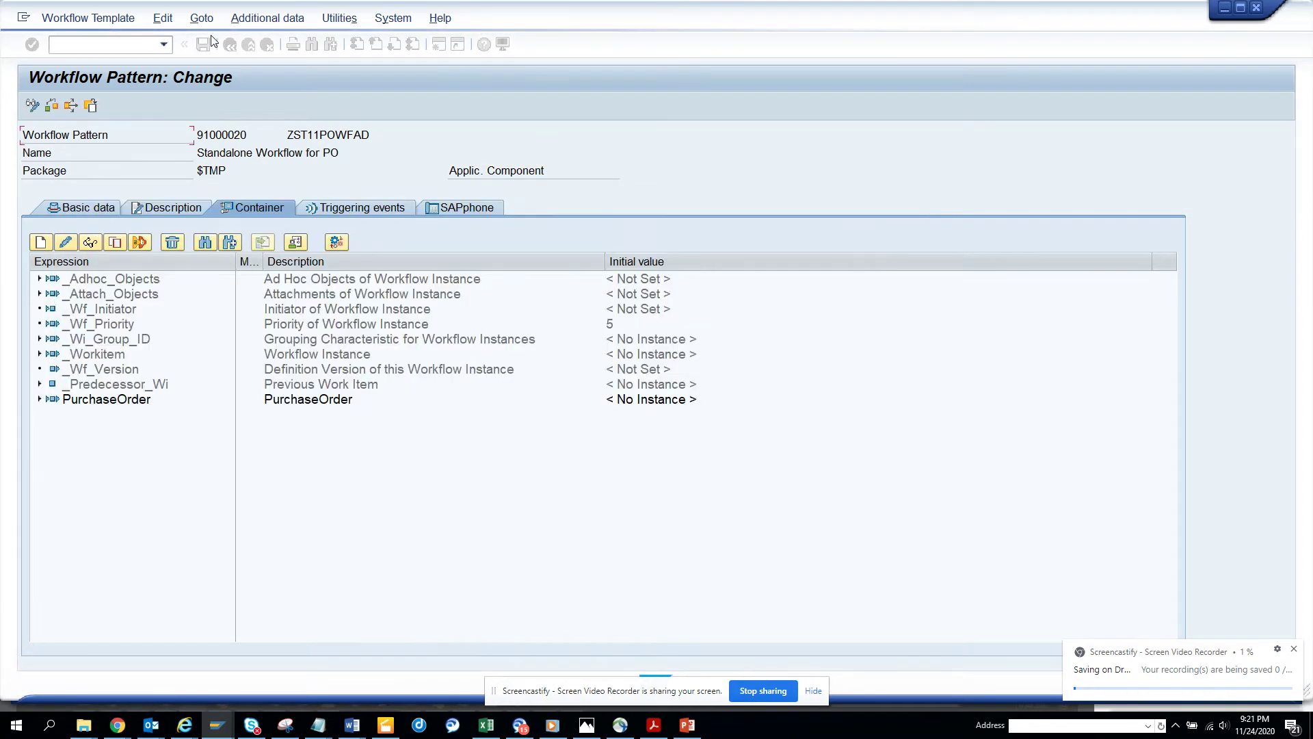
Review ZST11POWFAD's triggering events, container and basic data, then launch the Workflow Builder
left_click(327, 211)
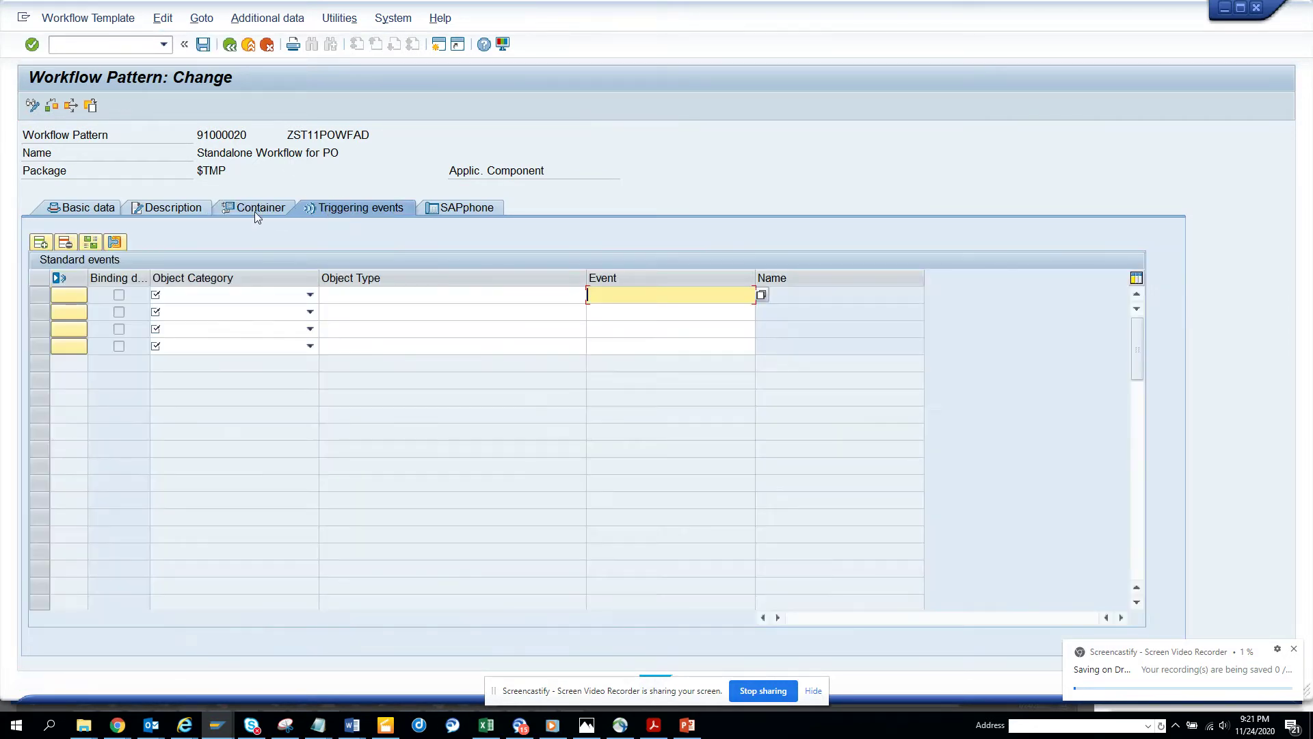
left_click(254, 211)
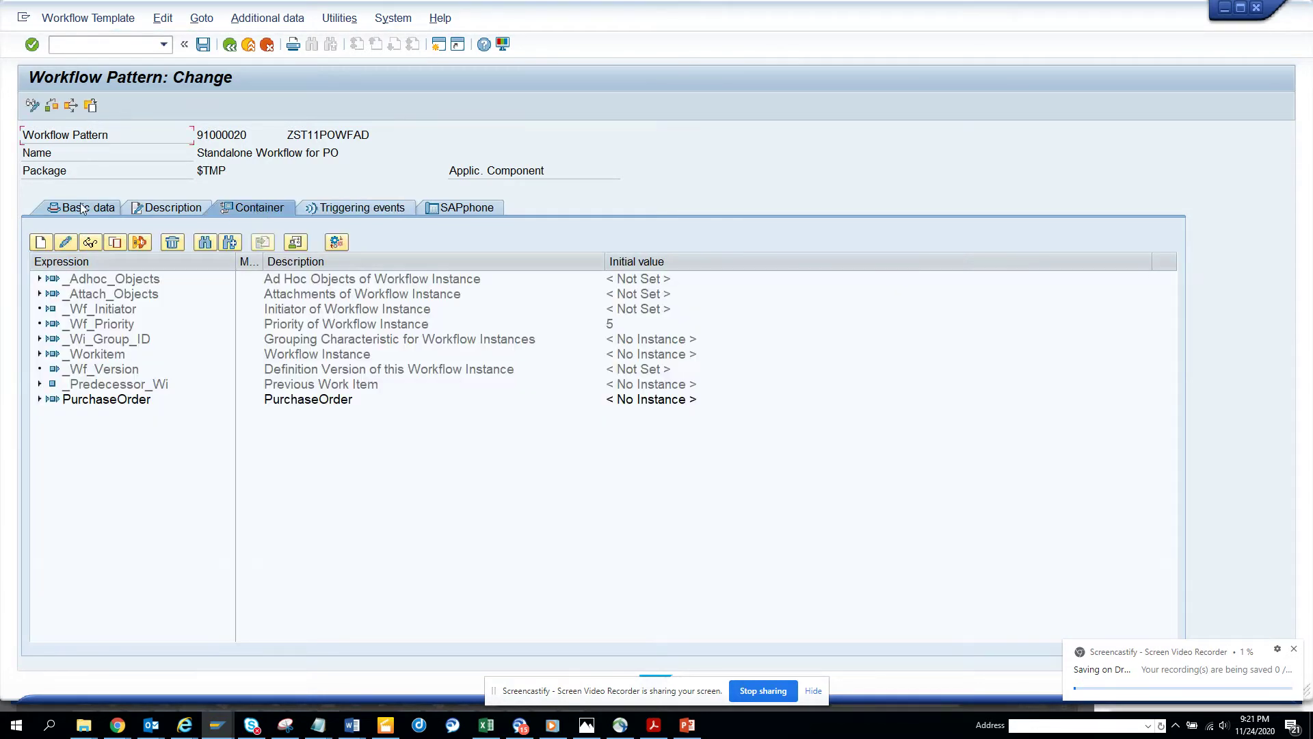
left_click(86, 207)
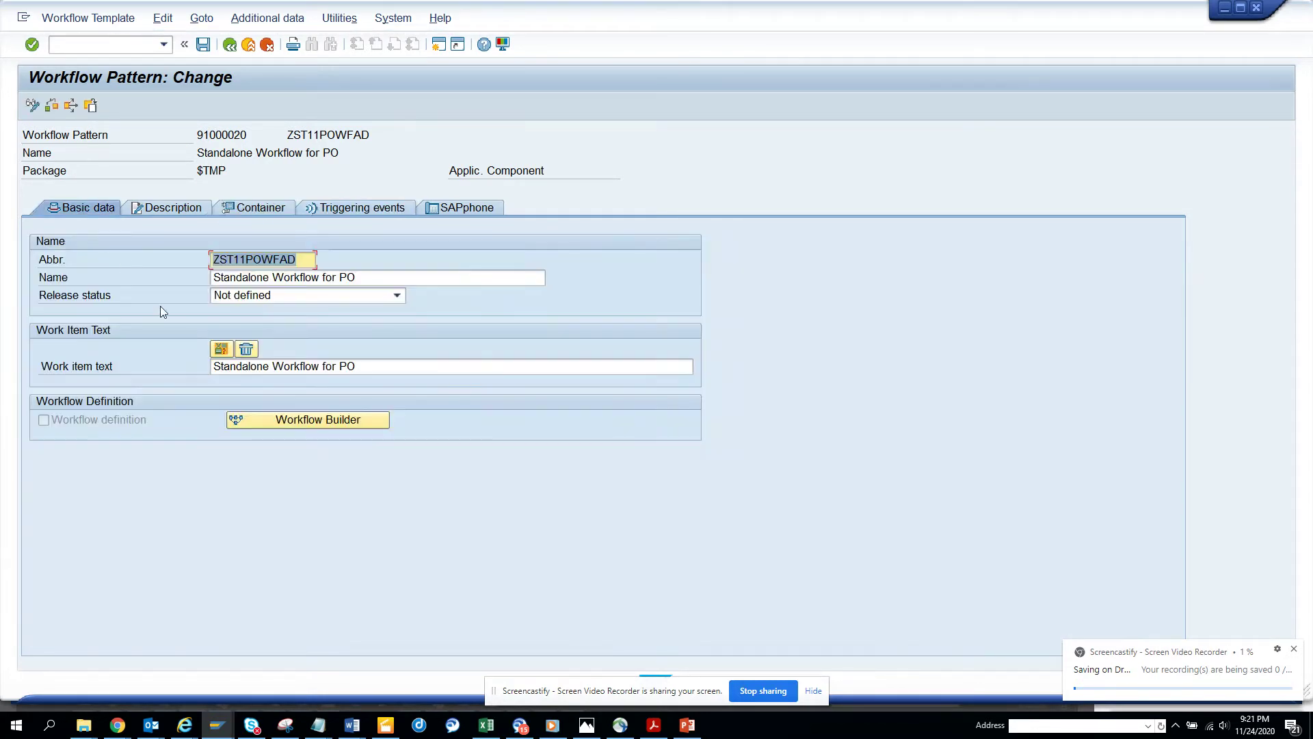
left_click(283, 422)
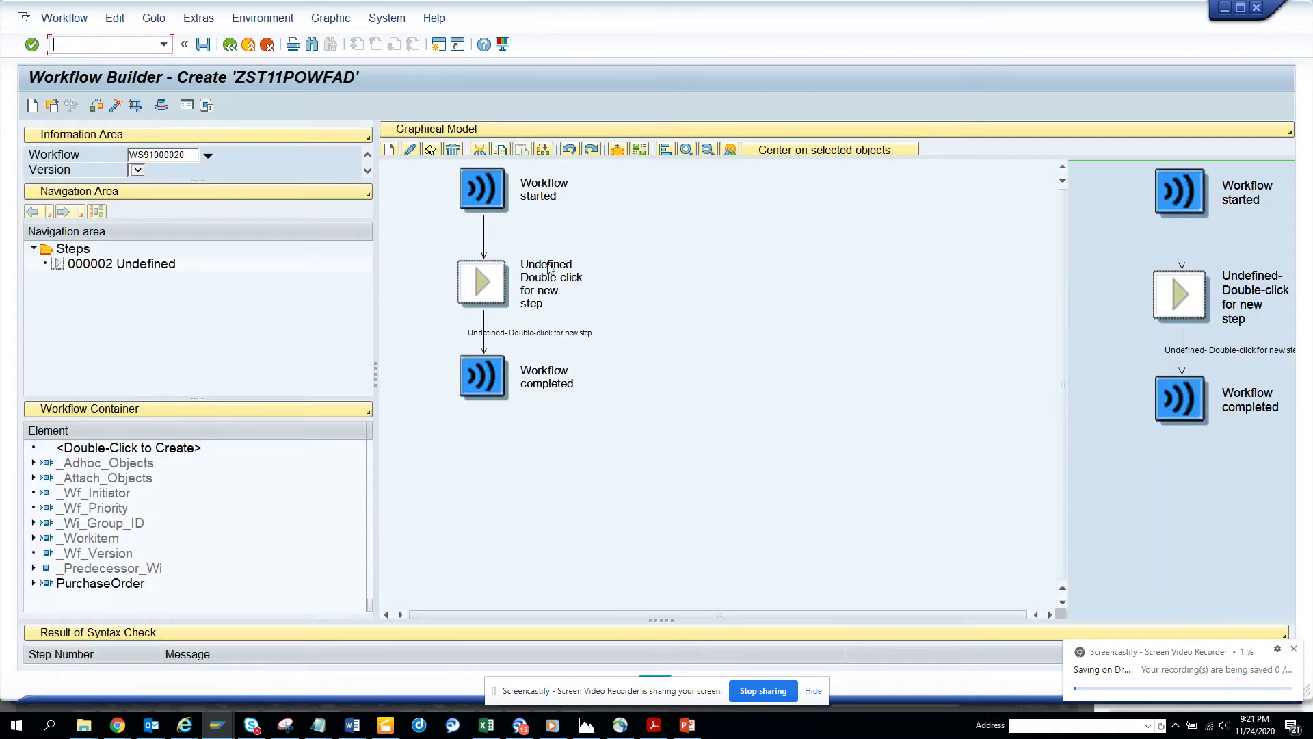
Insert a User Decision step into the workflow's undefined step
right_click(534, 276)
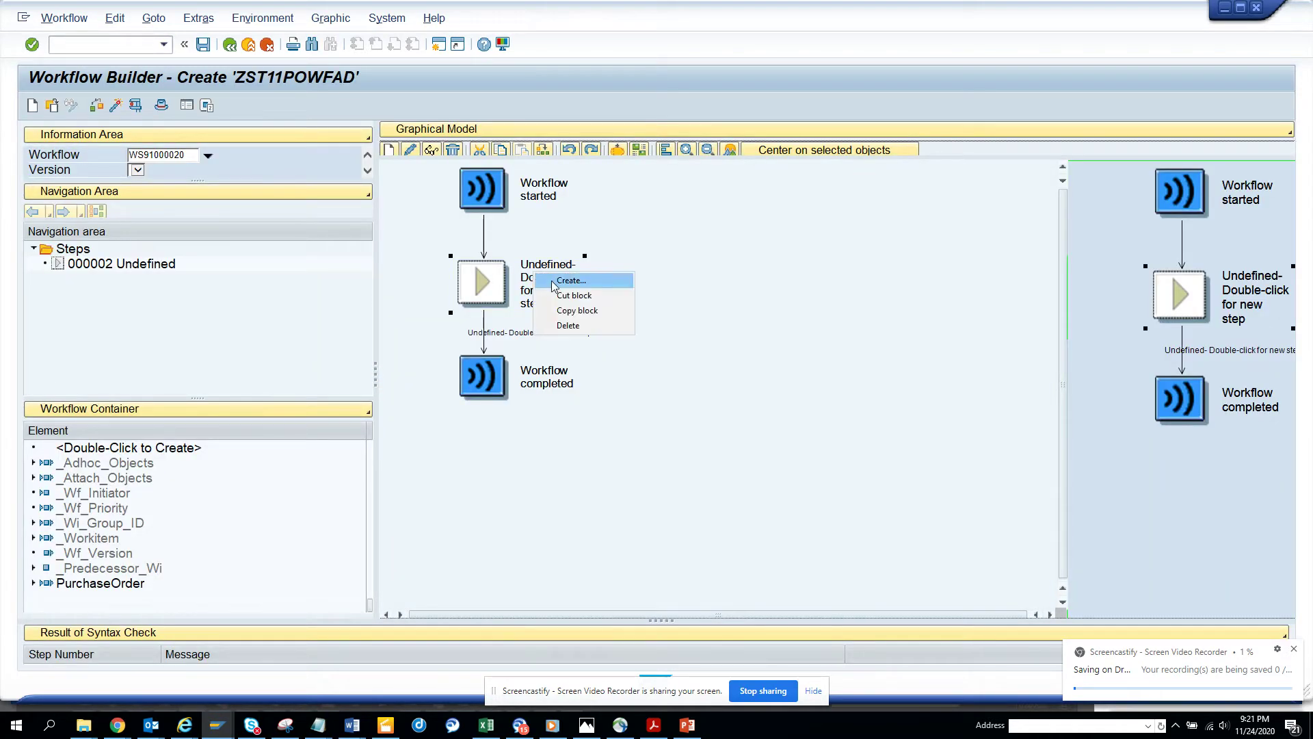
left_click(551, 282)
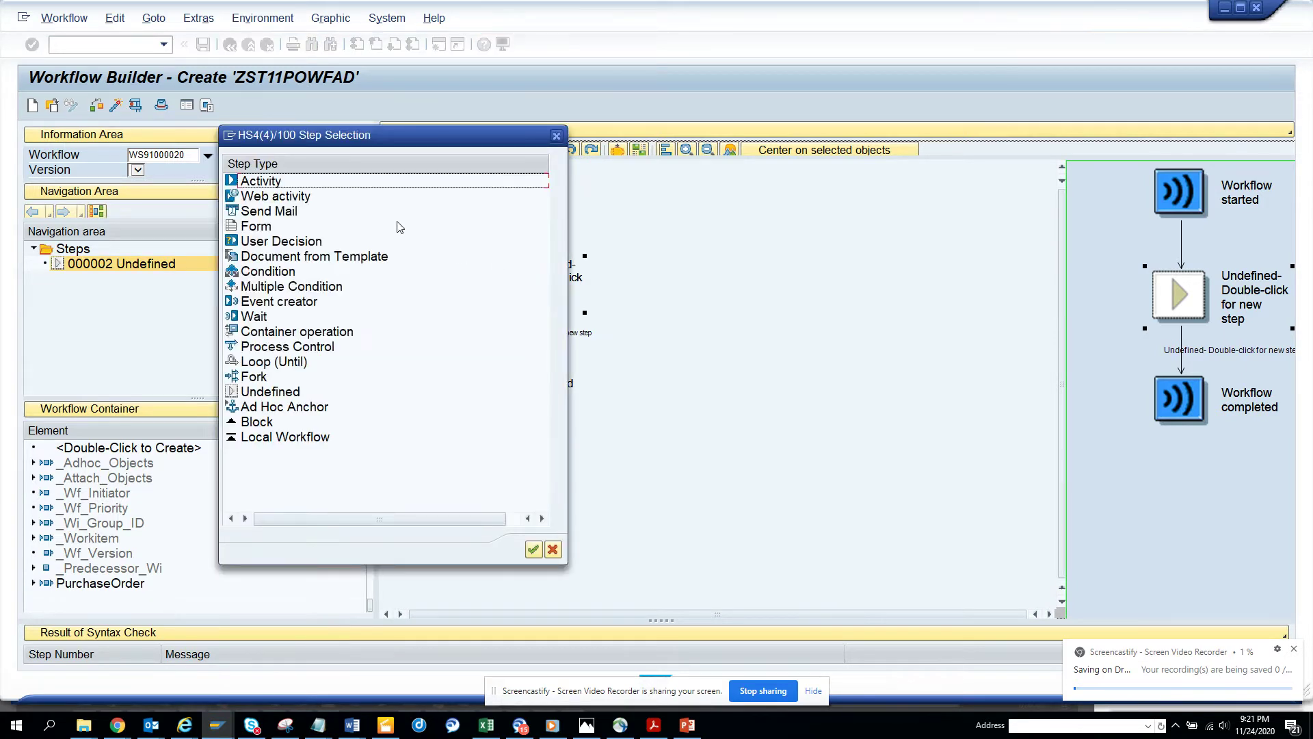
left_click(266, 243)
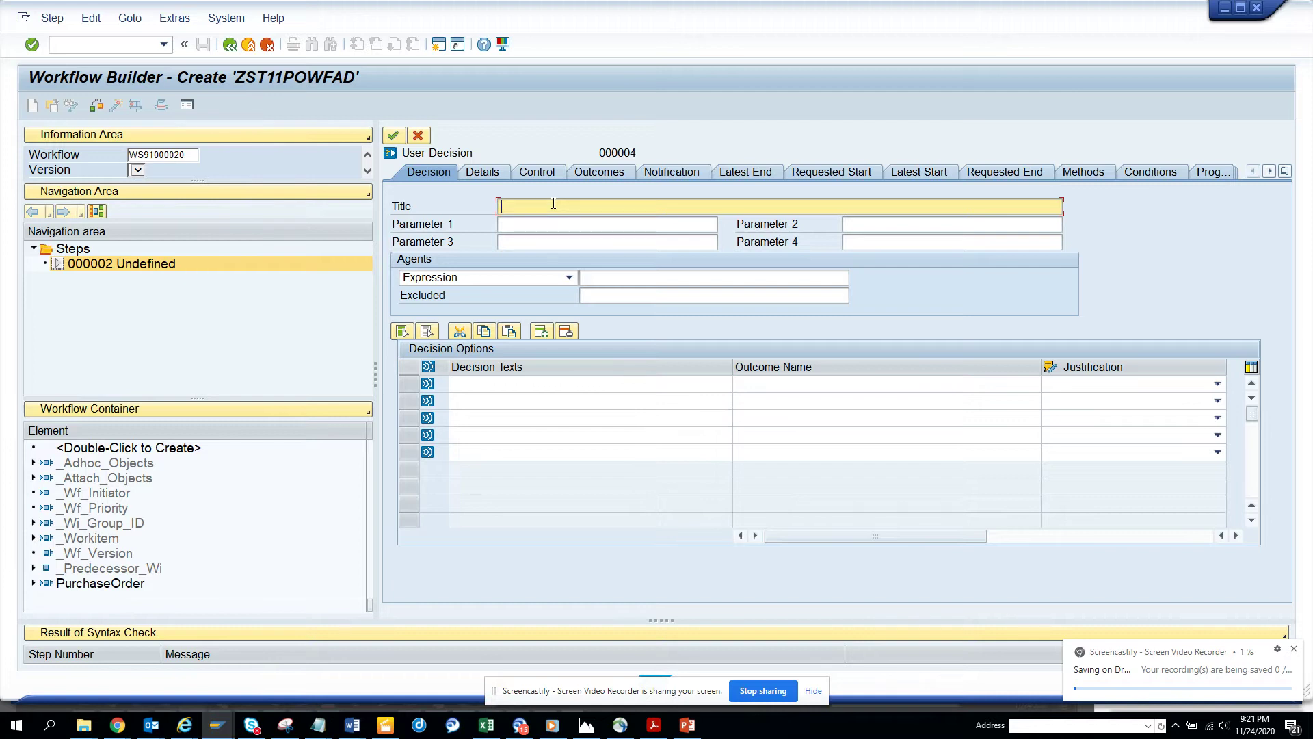
Title the step 'Purchase Order & for your Review' with parameter 1 PurchaseOrder.PurchaseOrder
type("Purchase Order")
type("& for your Review")
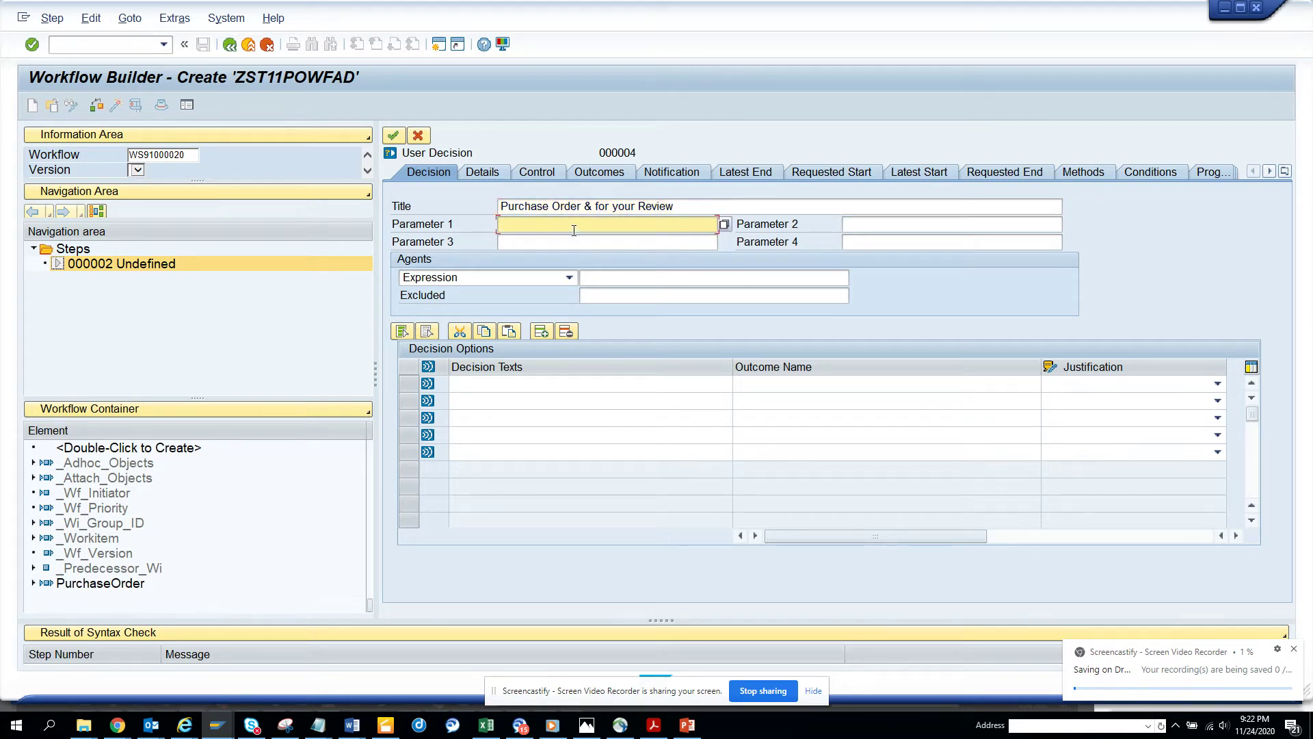
left_click(727, 224)
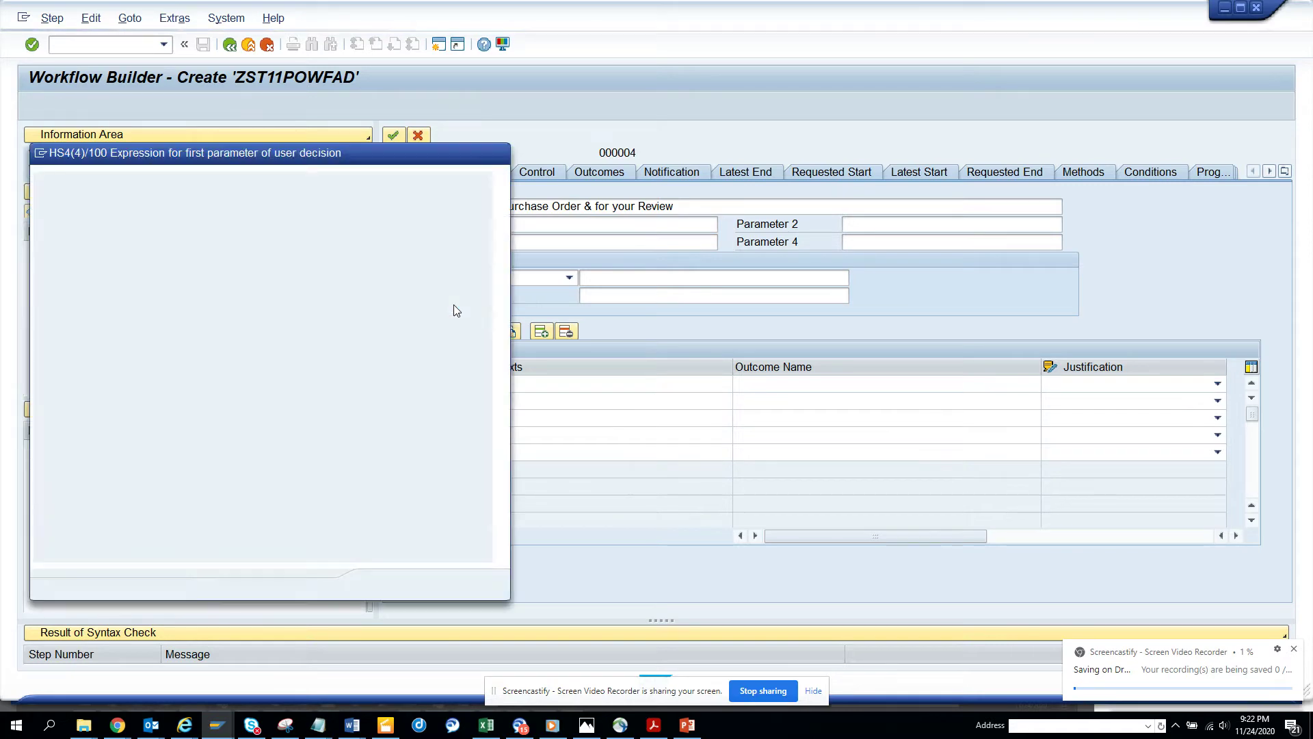
left_click(57, 348)
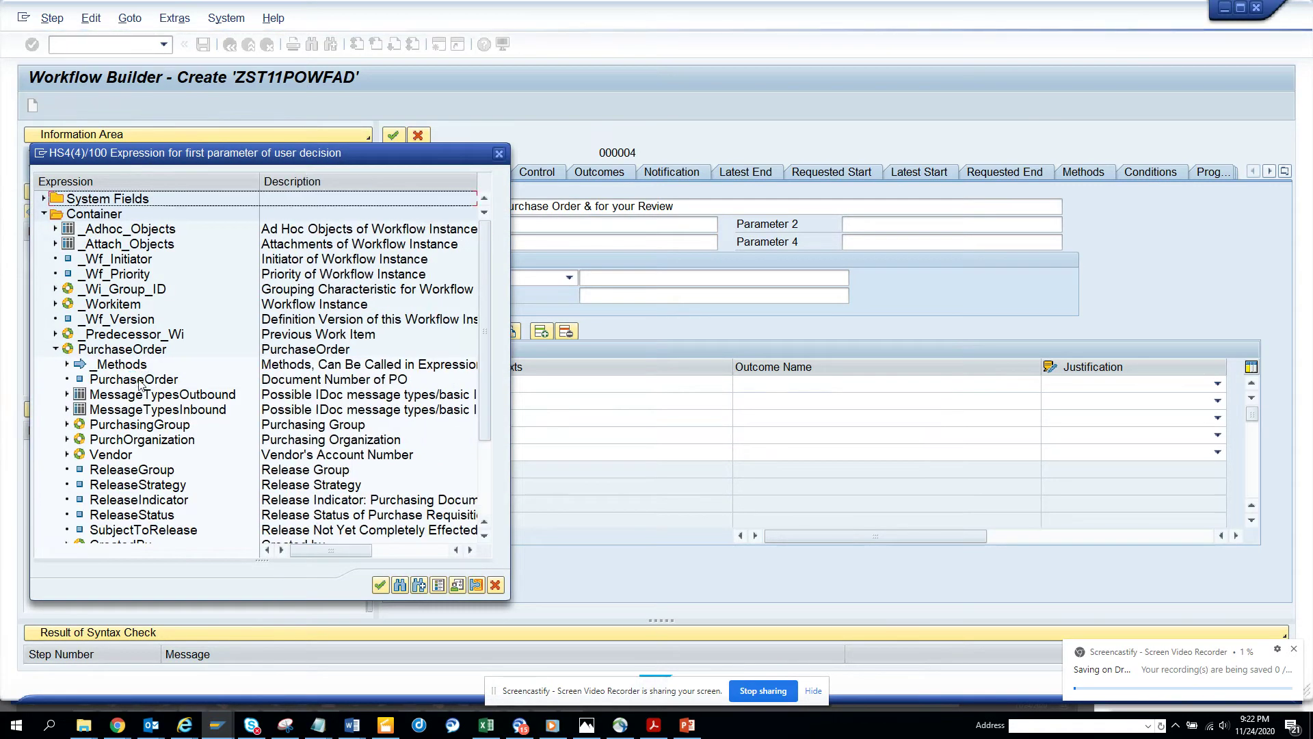
double_click(125, 380)
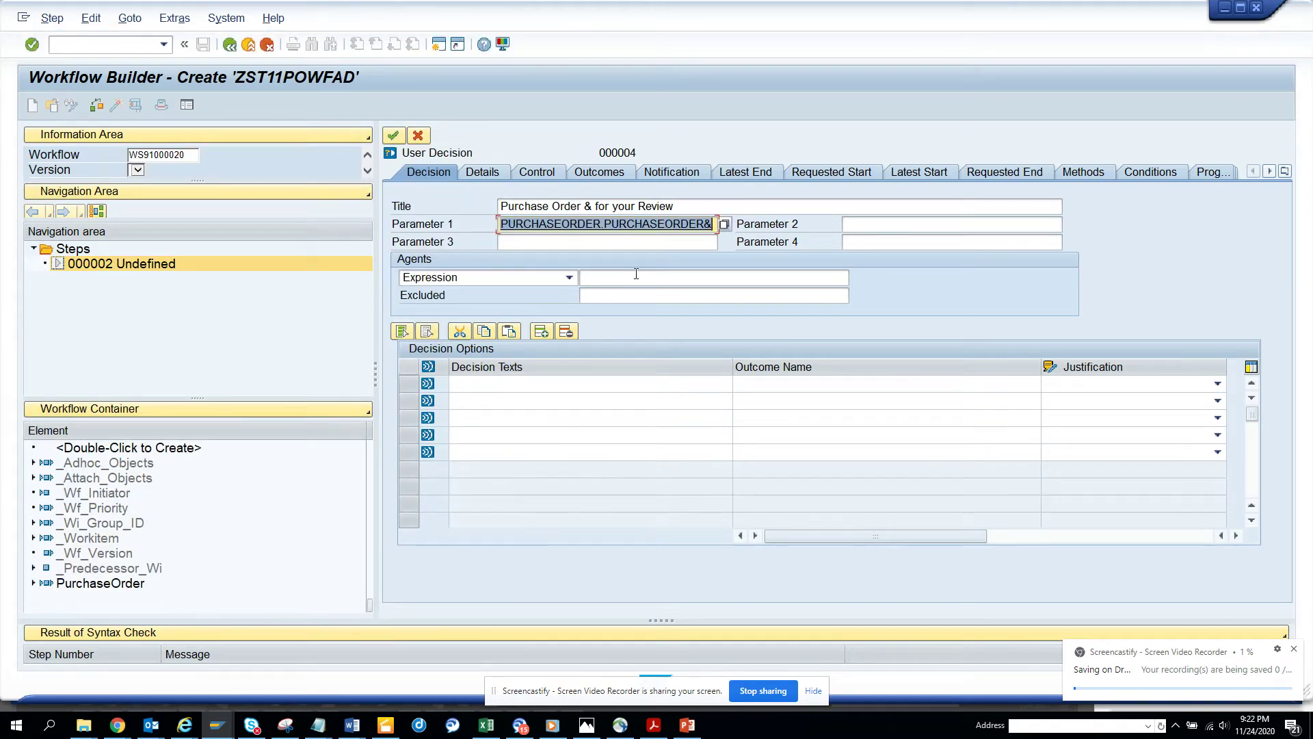
Set the step's agent expression to _Wf_Initiator
left_click(636, 274)
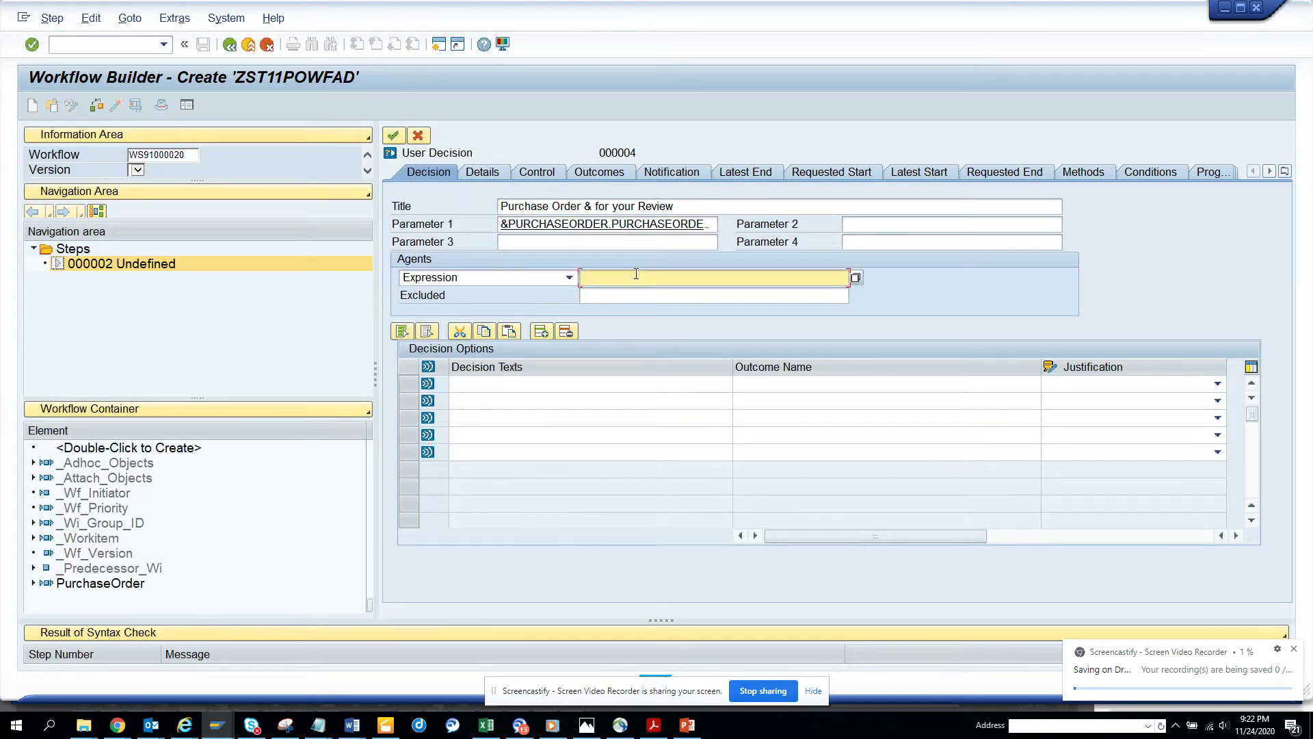
left_click(857, 277)
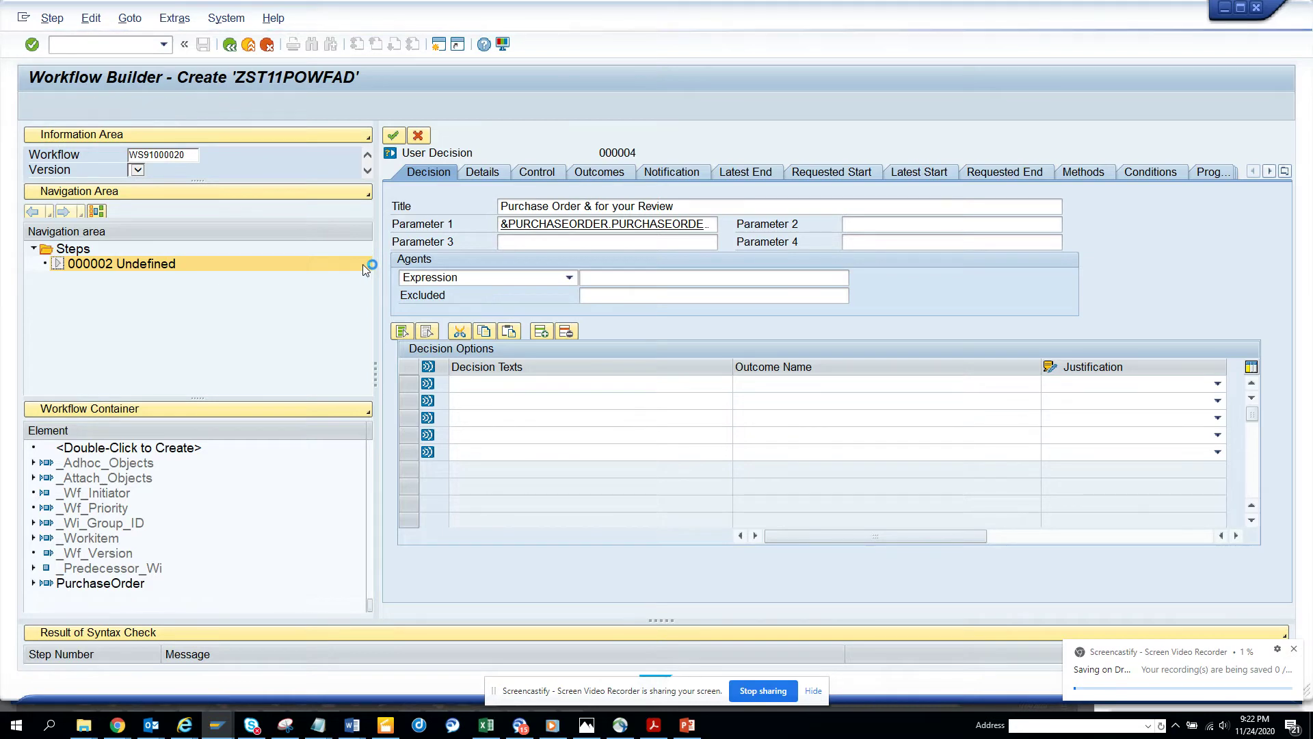
left_click(143, 232)
double_click(142, 231)
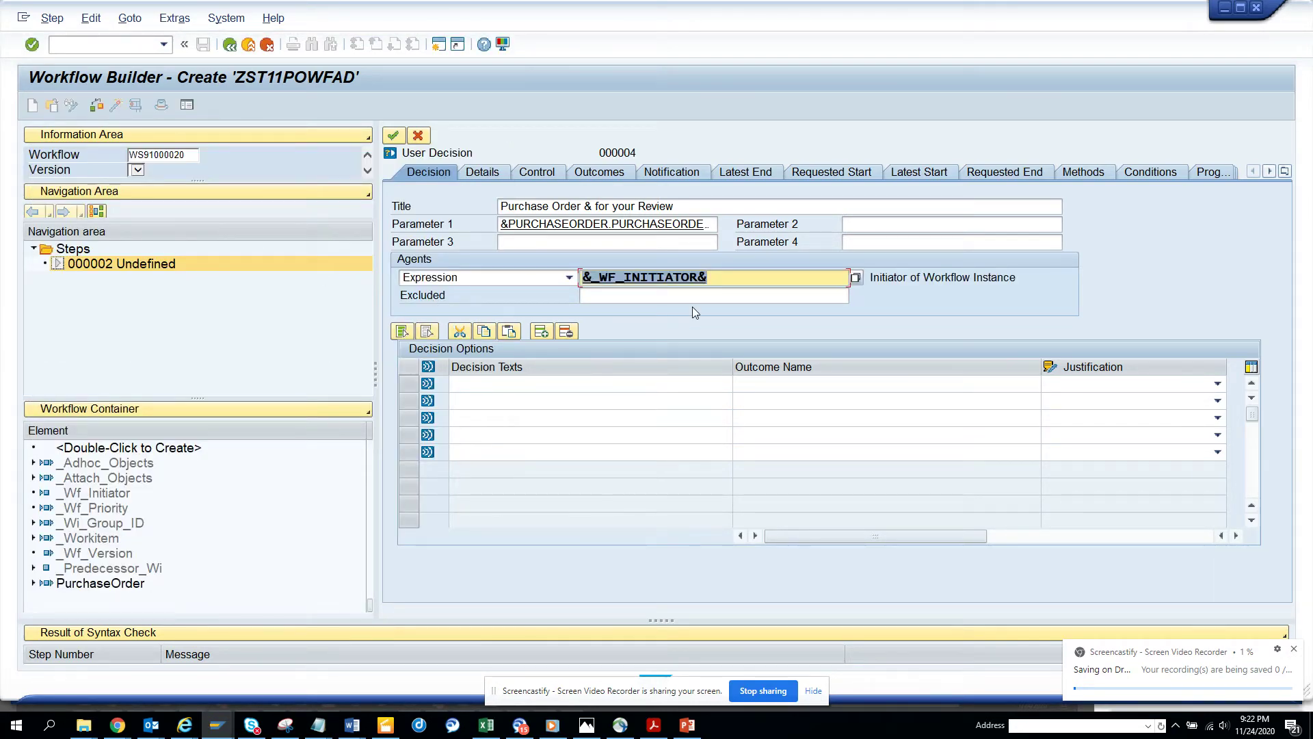
Add decision options Display and Correct with matching outcome names, and transfer the step
left_click(533, 389)
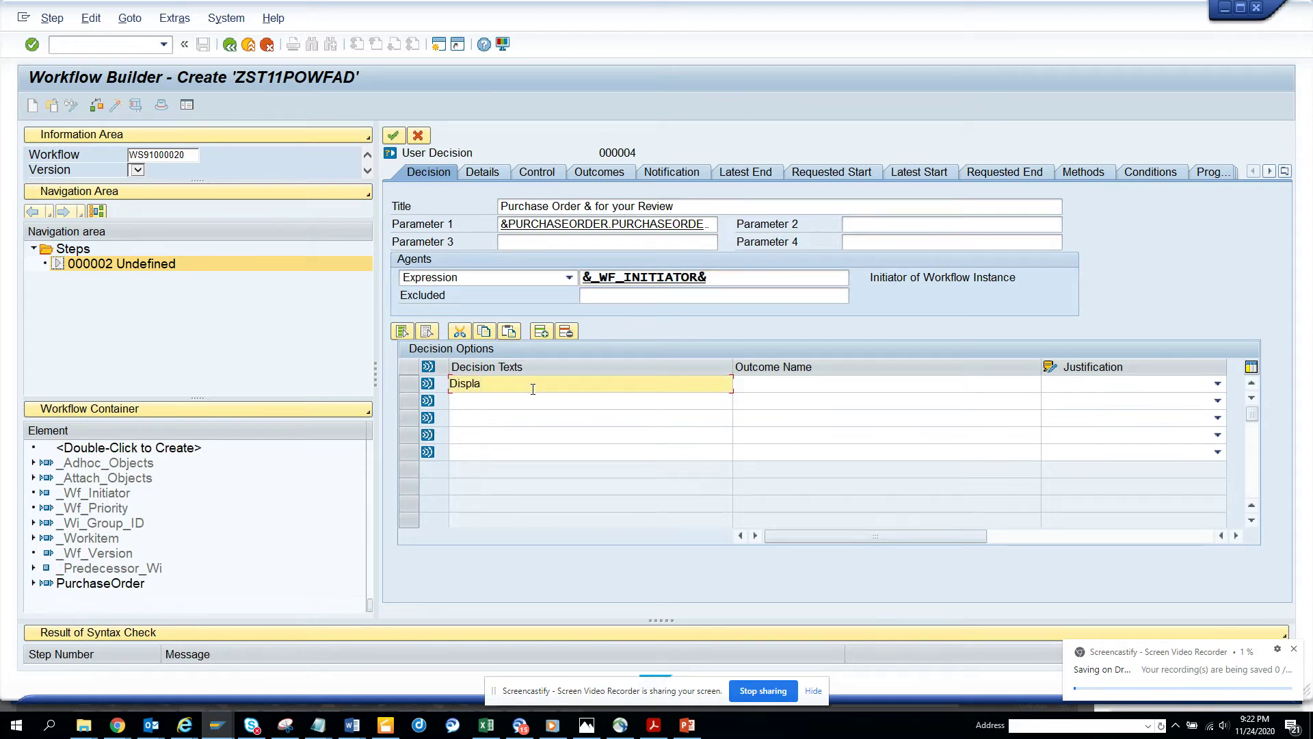
left_click(530, 403)
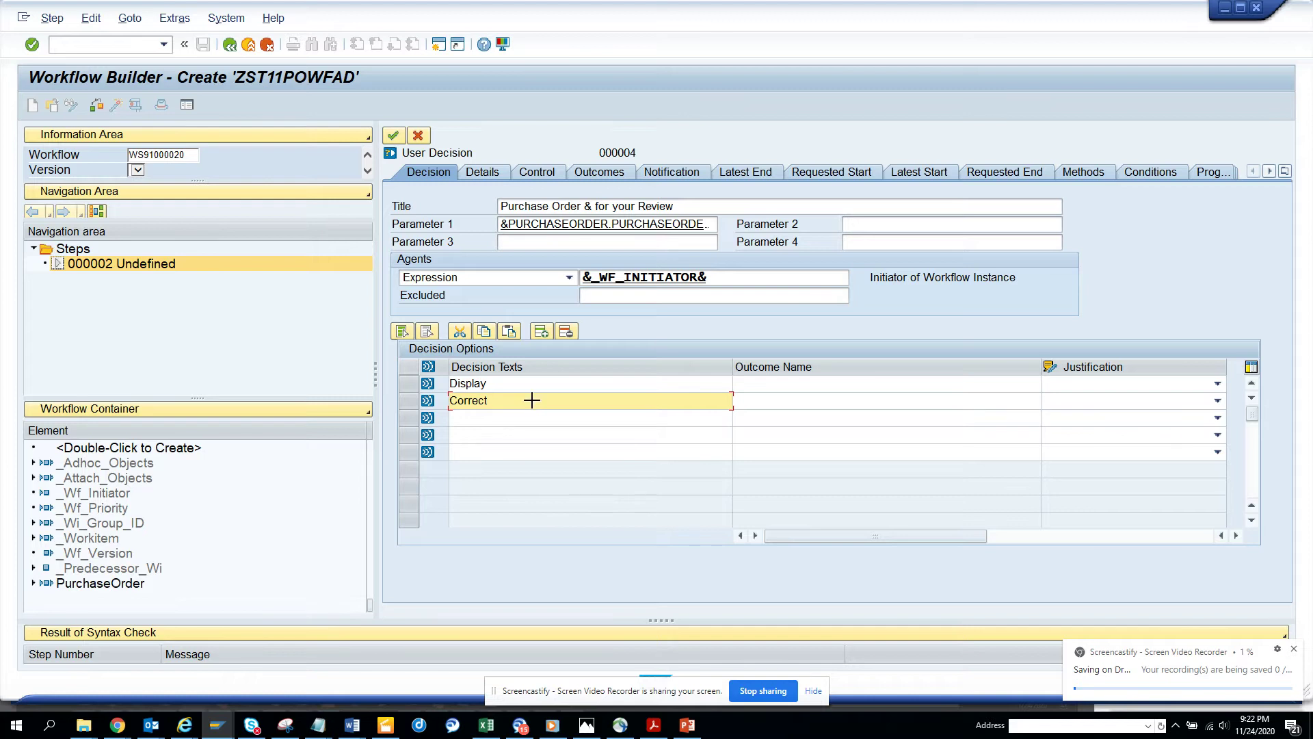
left_click_drag(446, 381, 826, 389)
left_click(783, 381)
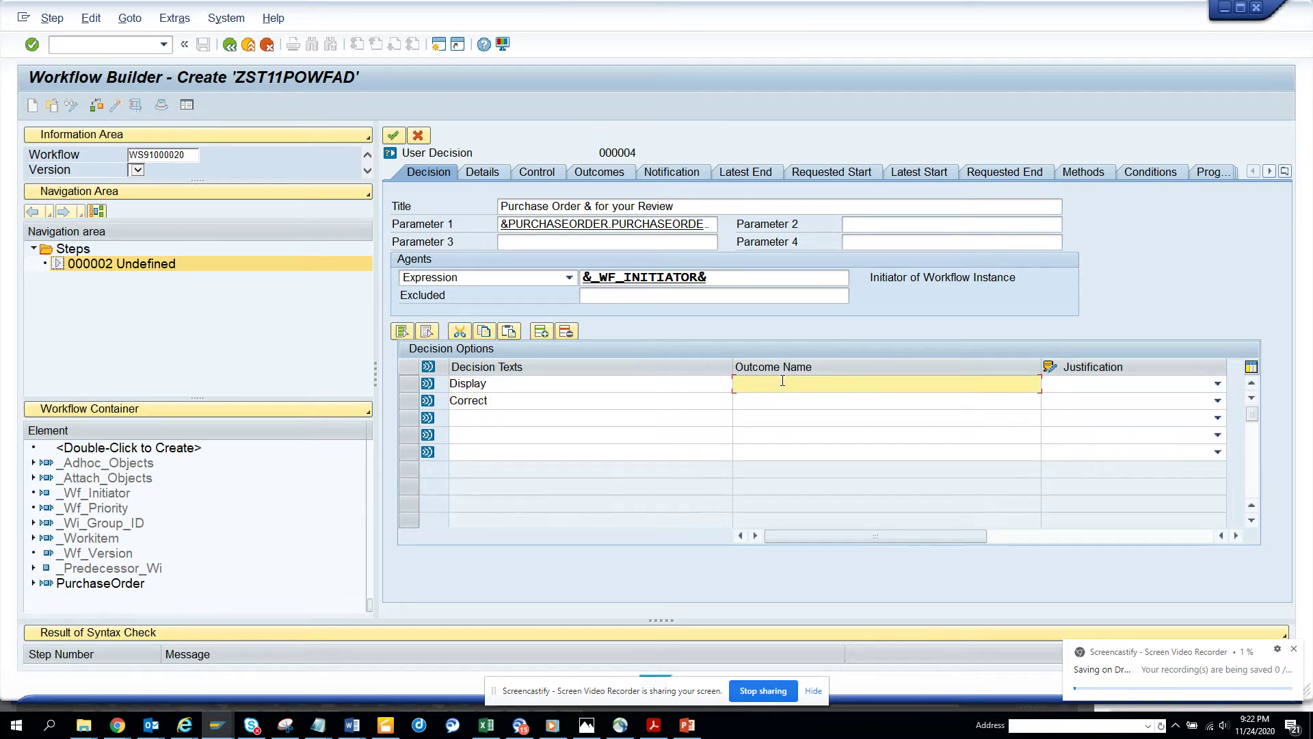
type("PurchaseOrder")
left_click_drag(821, 383, 624, 393)
type("Display")
key("Tab")
key("Tab")
key("Tab")
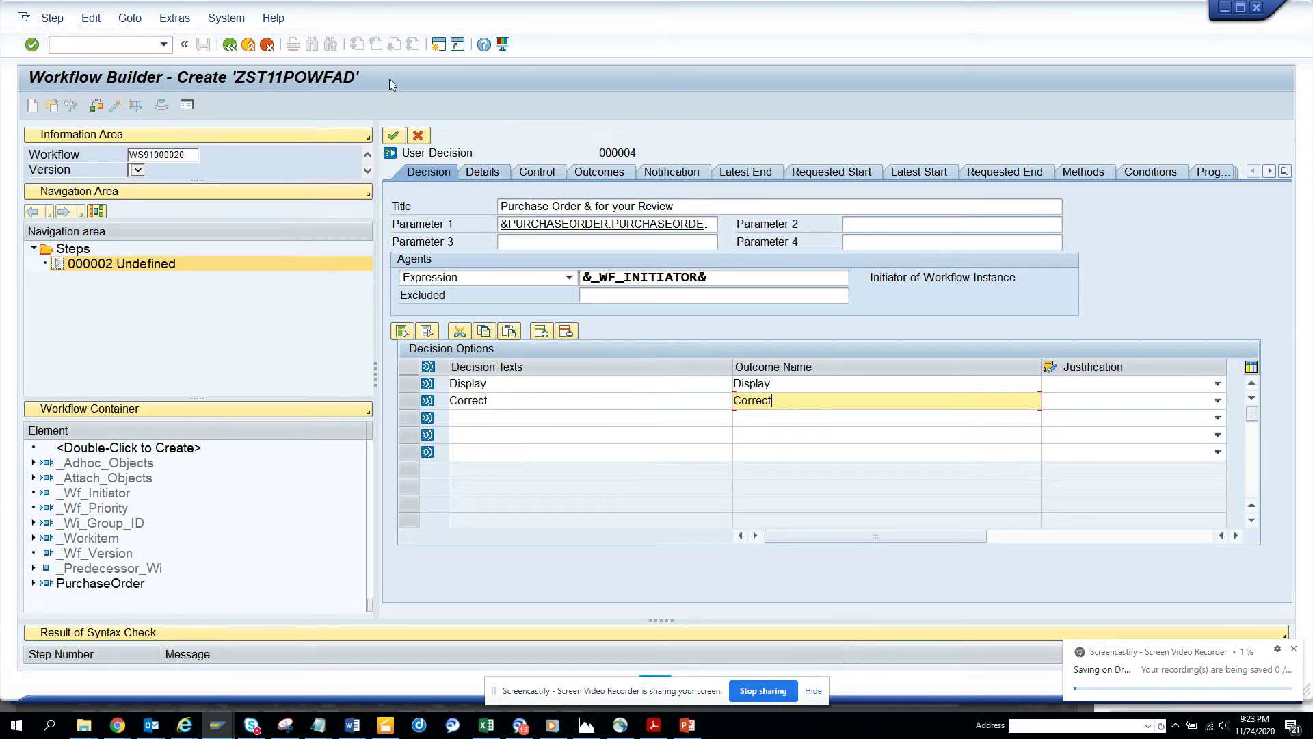
left_click(395, 135)
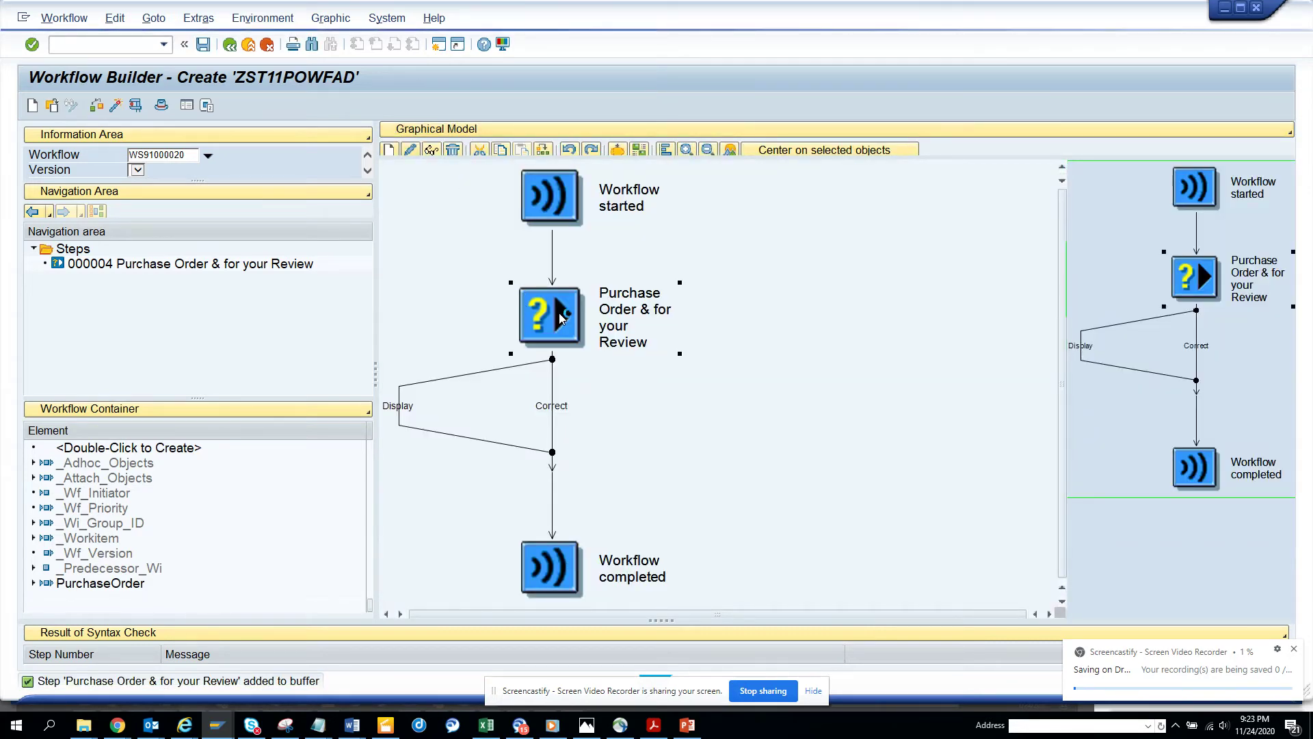
Reopen the review decision step and check its control settings, task TS00008267
double_click(559, 317)
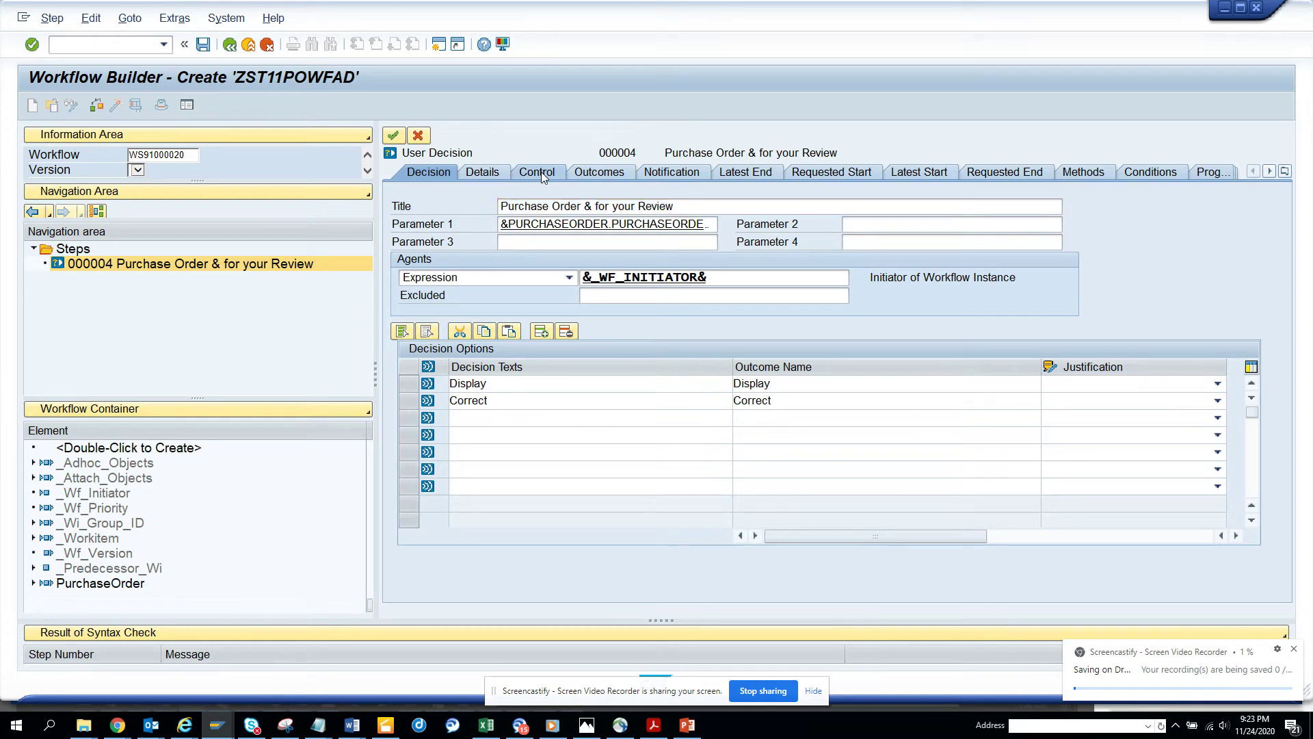
left_click(541, 173)
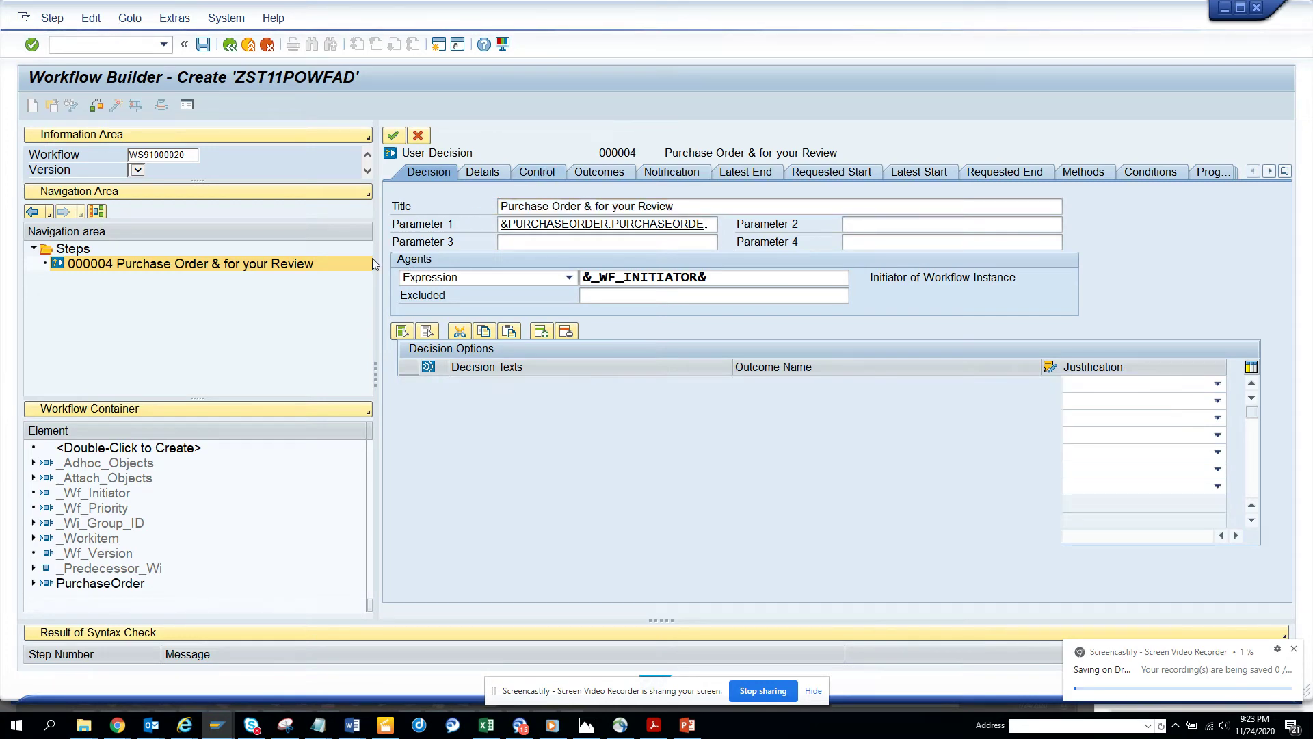
Save the workflow definition and return to the ZST11POWFAD template
left_click(394, 136)
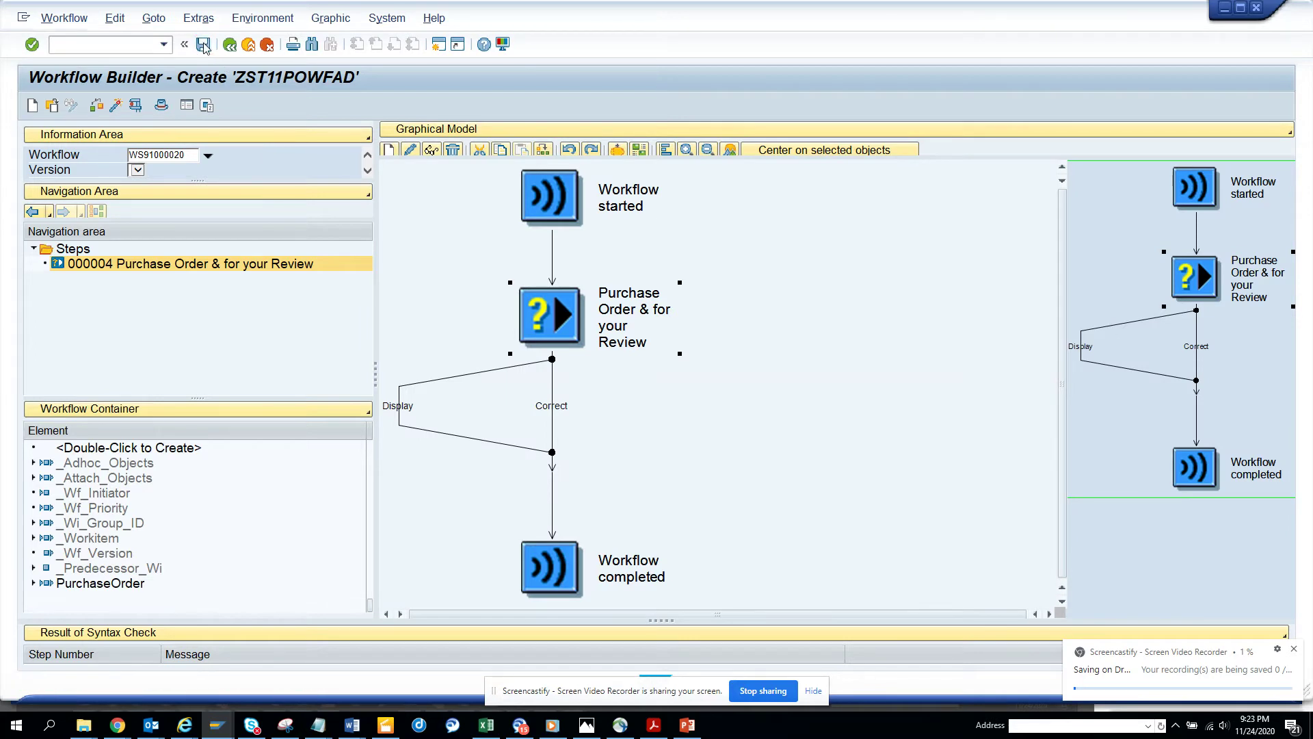
left_click(204, 45)
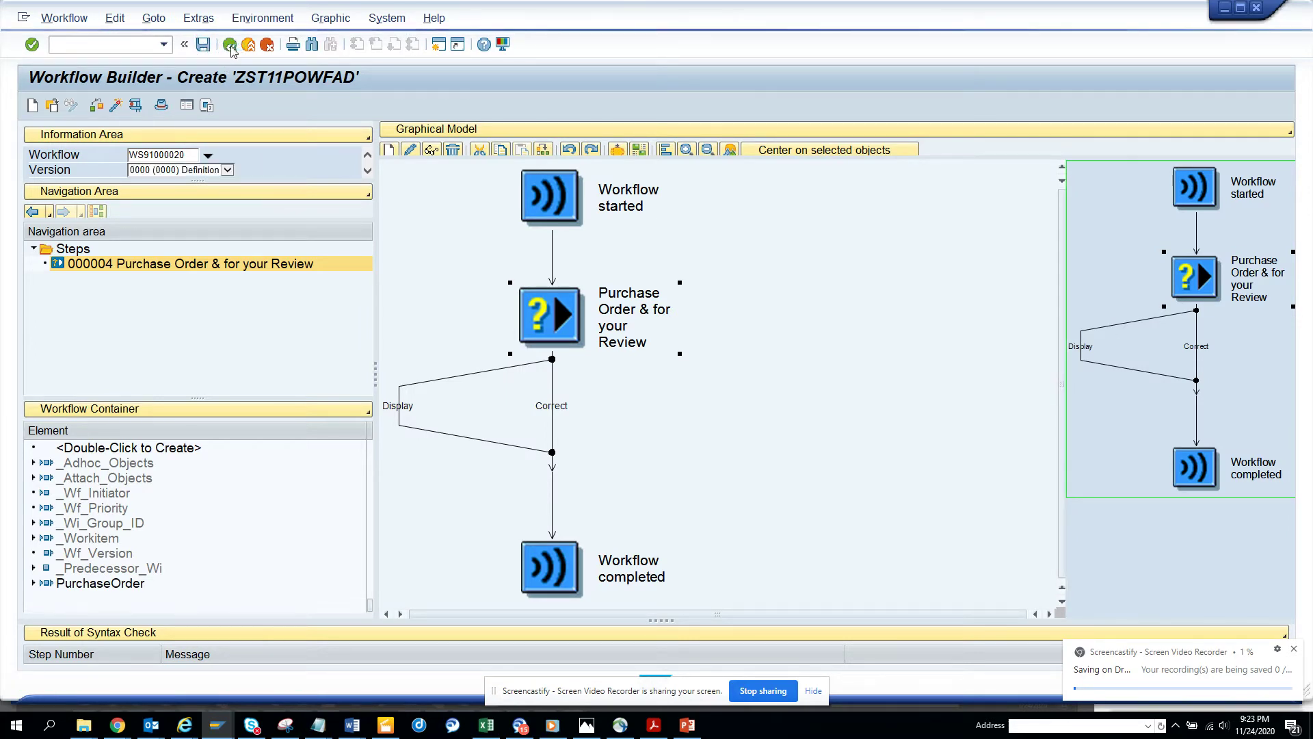
left_click(230, 45)
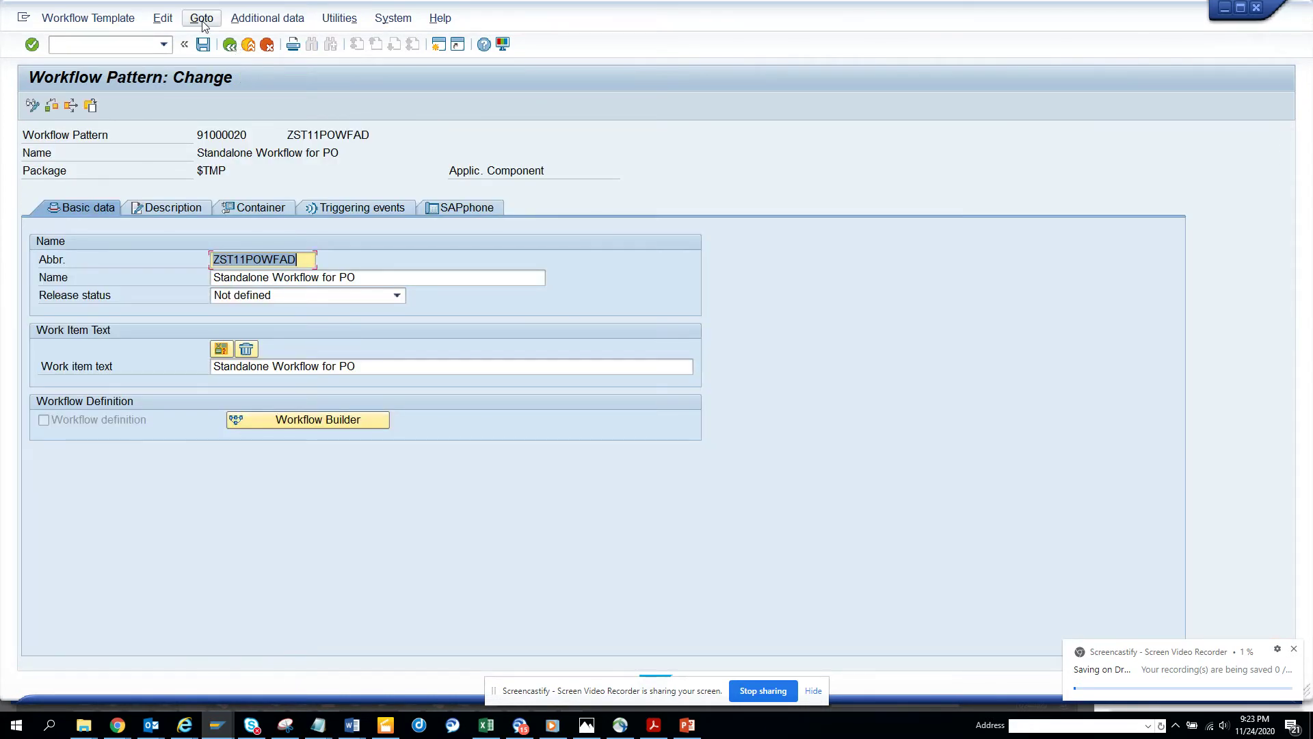
Check the template's Additional data selection criteria and close them unchanged
left_click(201, 20)
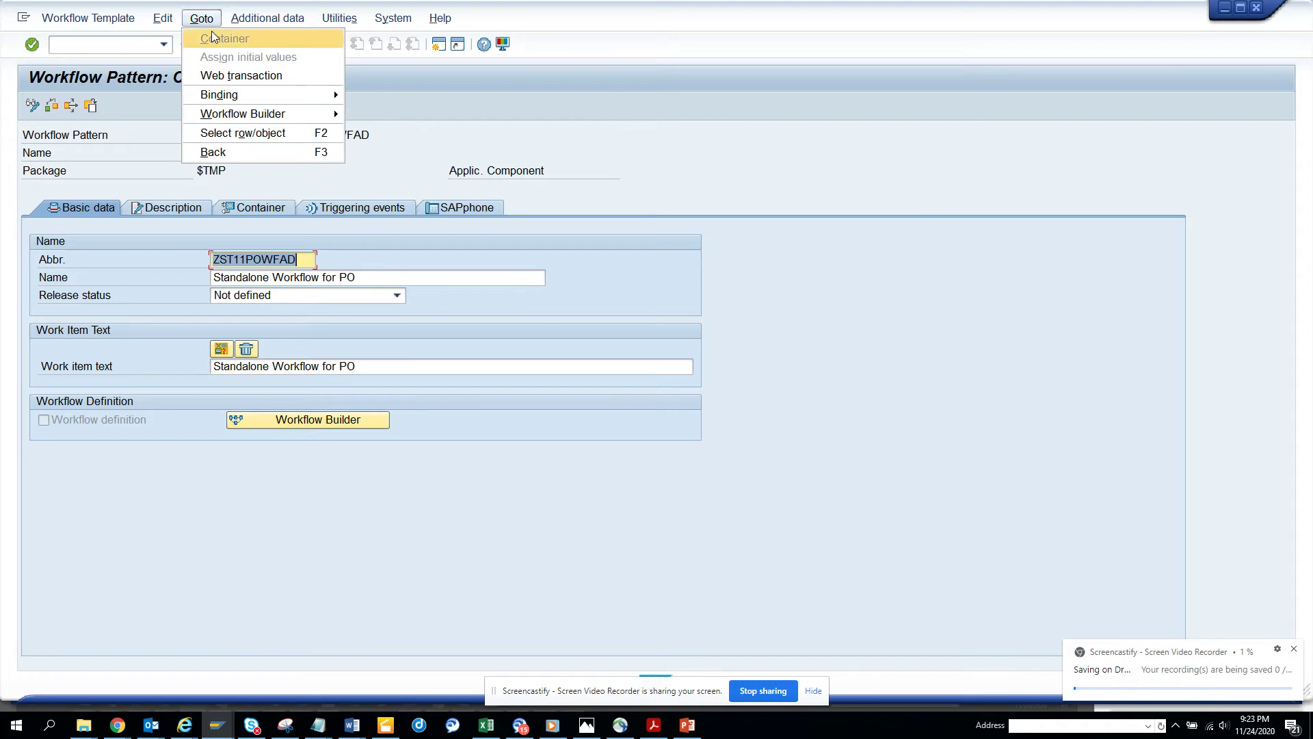
mouse_move(286, 14)
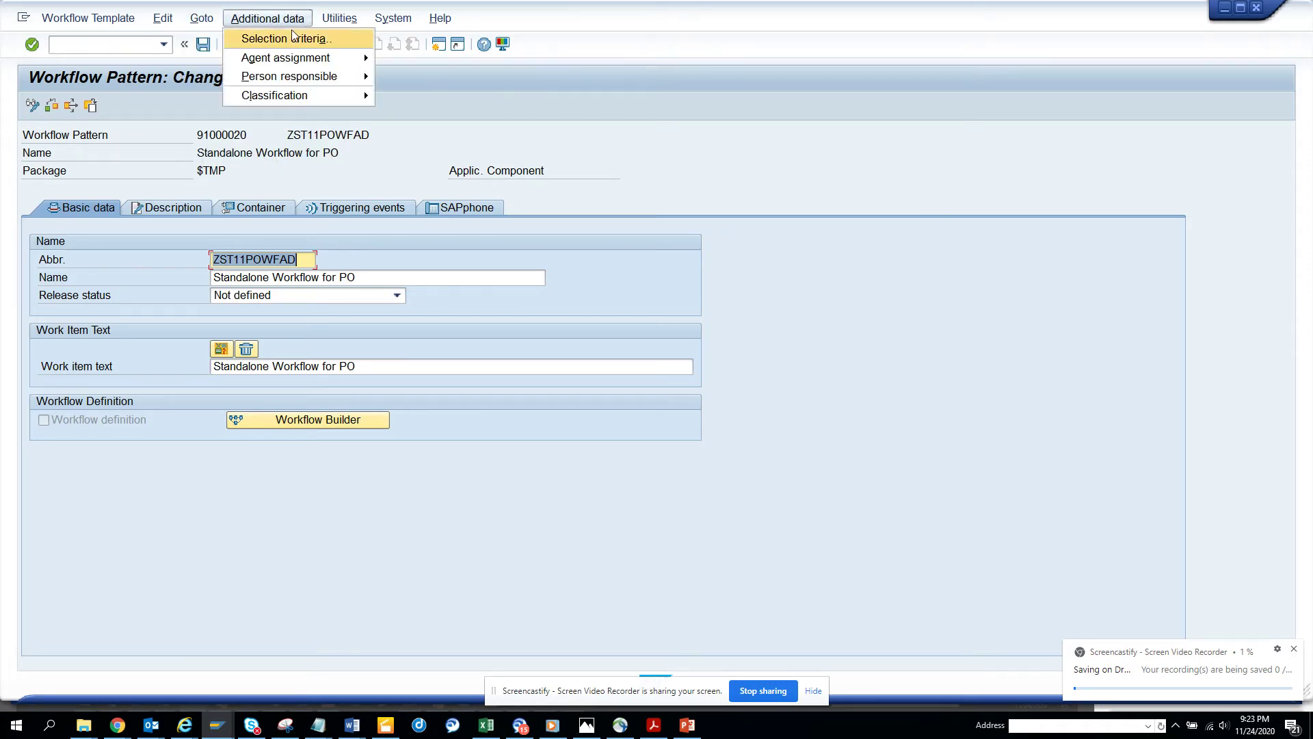
left_click(293, 38)
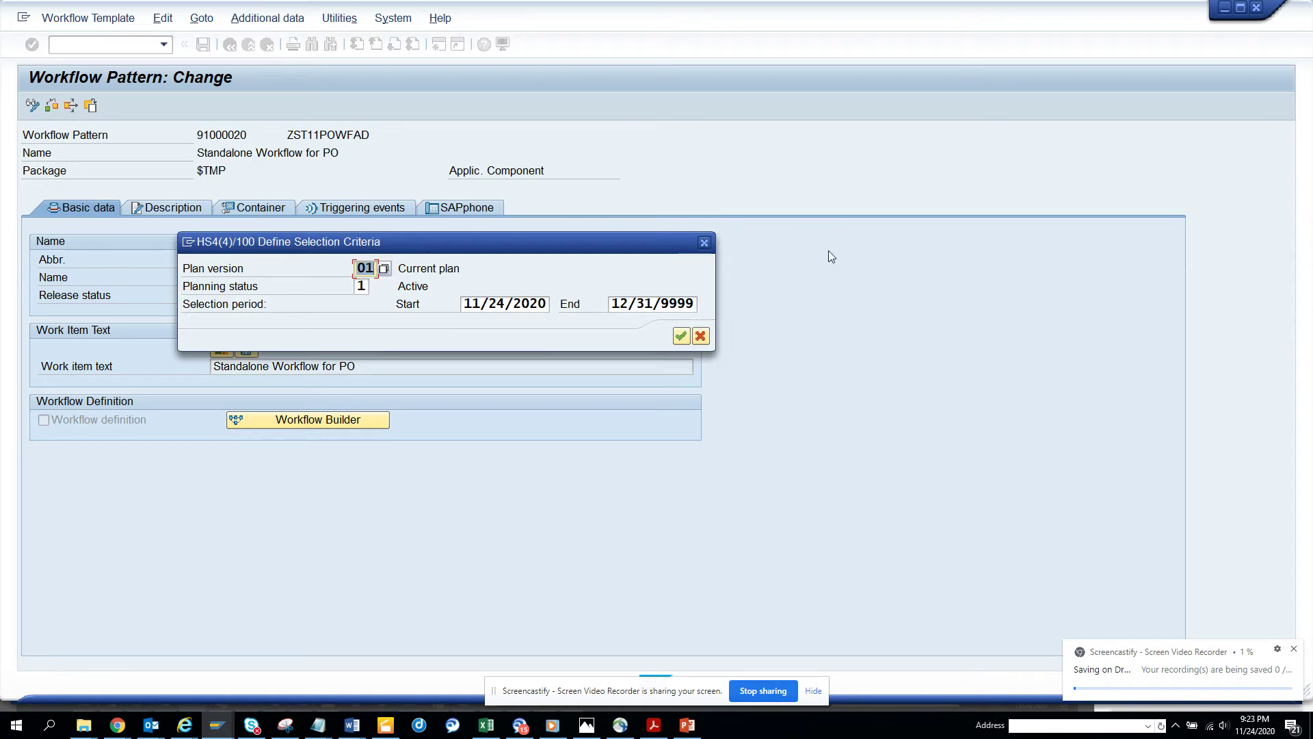
left_click(704, 242)
left_click(251, 19)
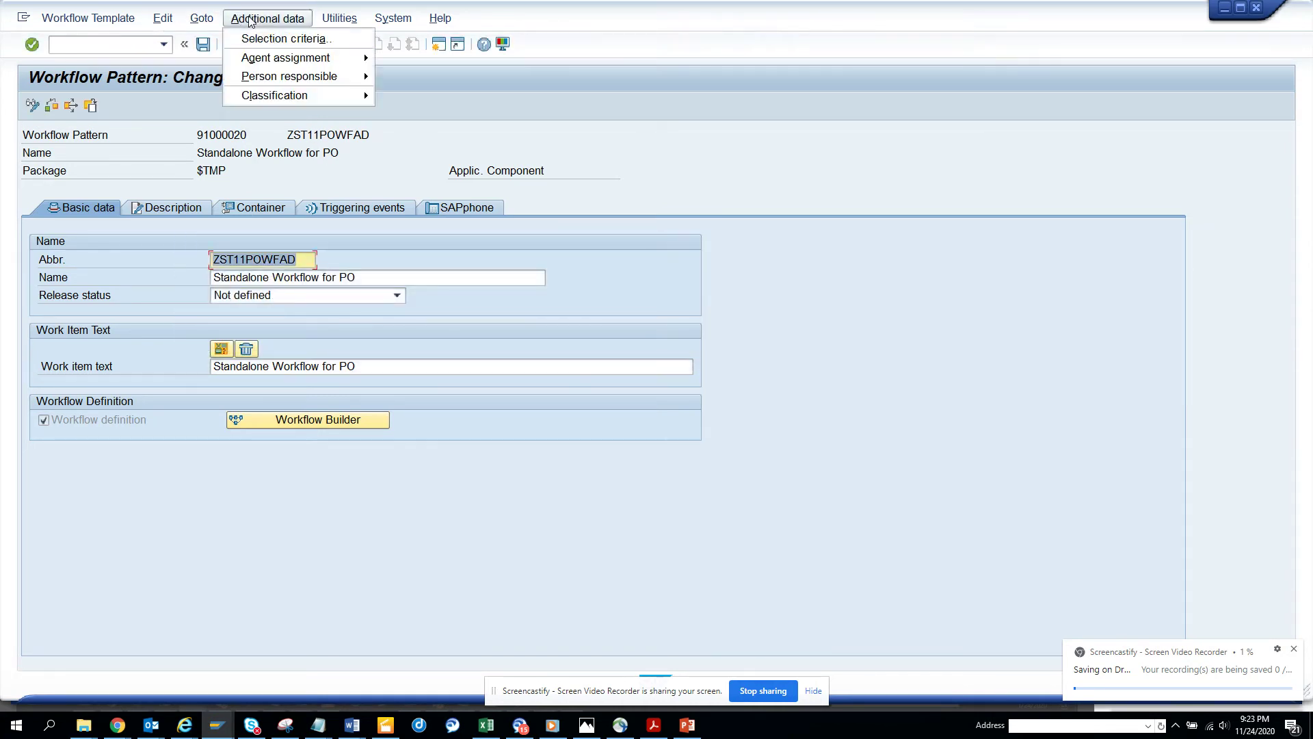
Open the agent assignment attributes for Standalone Workflow for PO (WS 91000020) and mark it as a general task
mouse_move(308, 58)
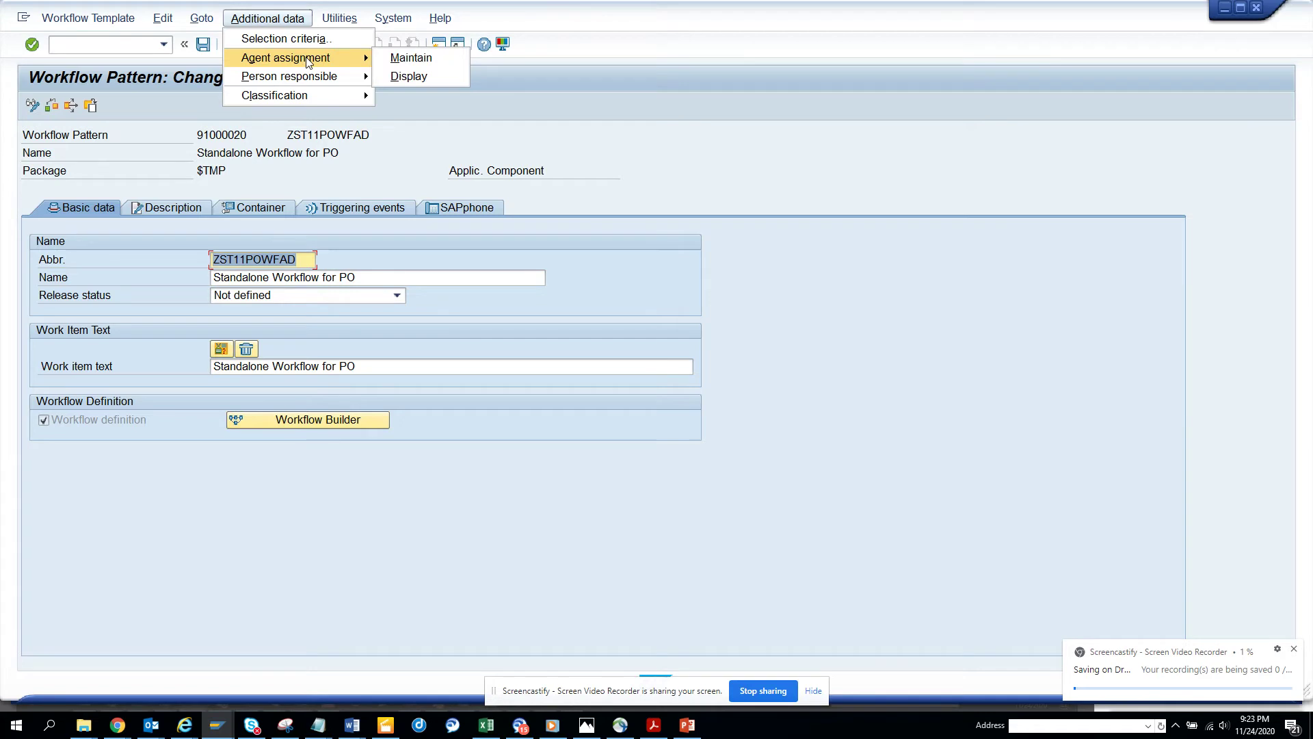
left_click(402, 58)
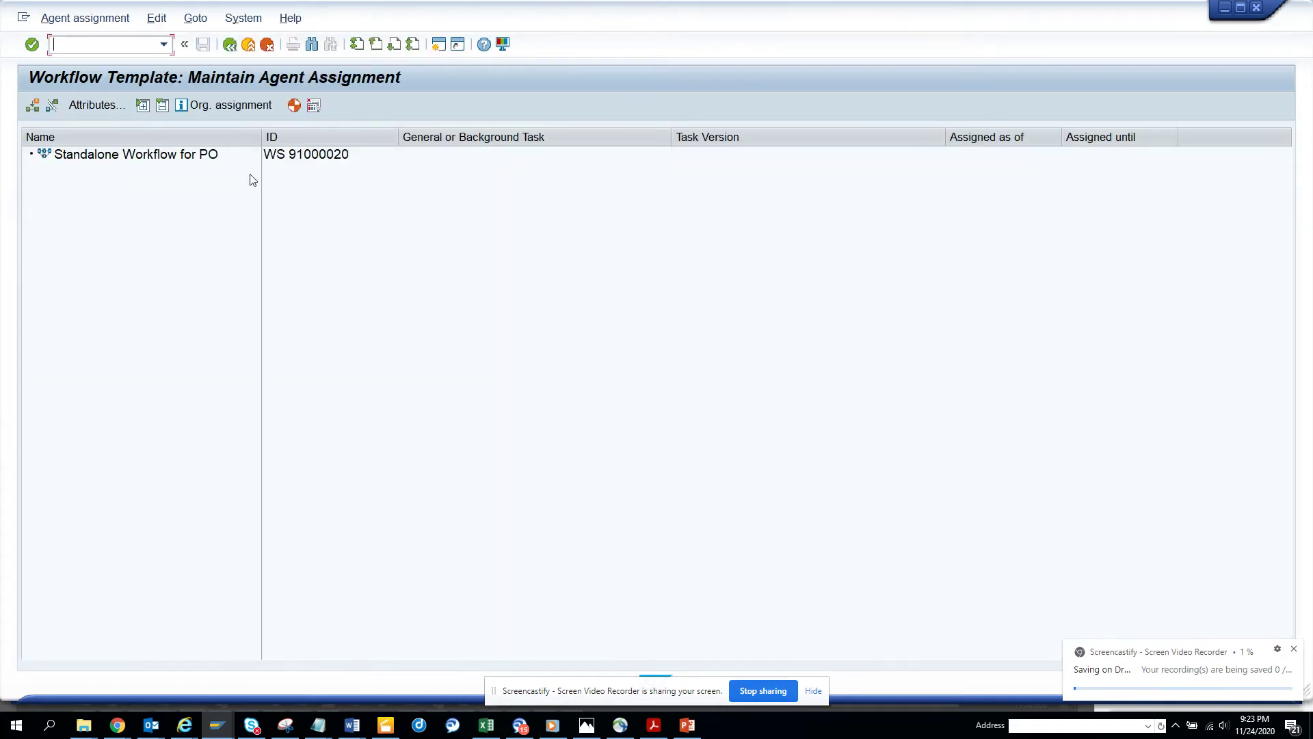
left_click(44, 154)
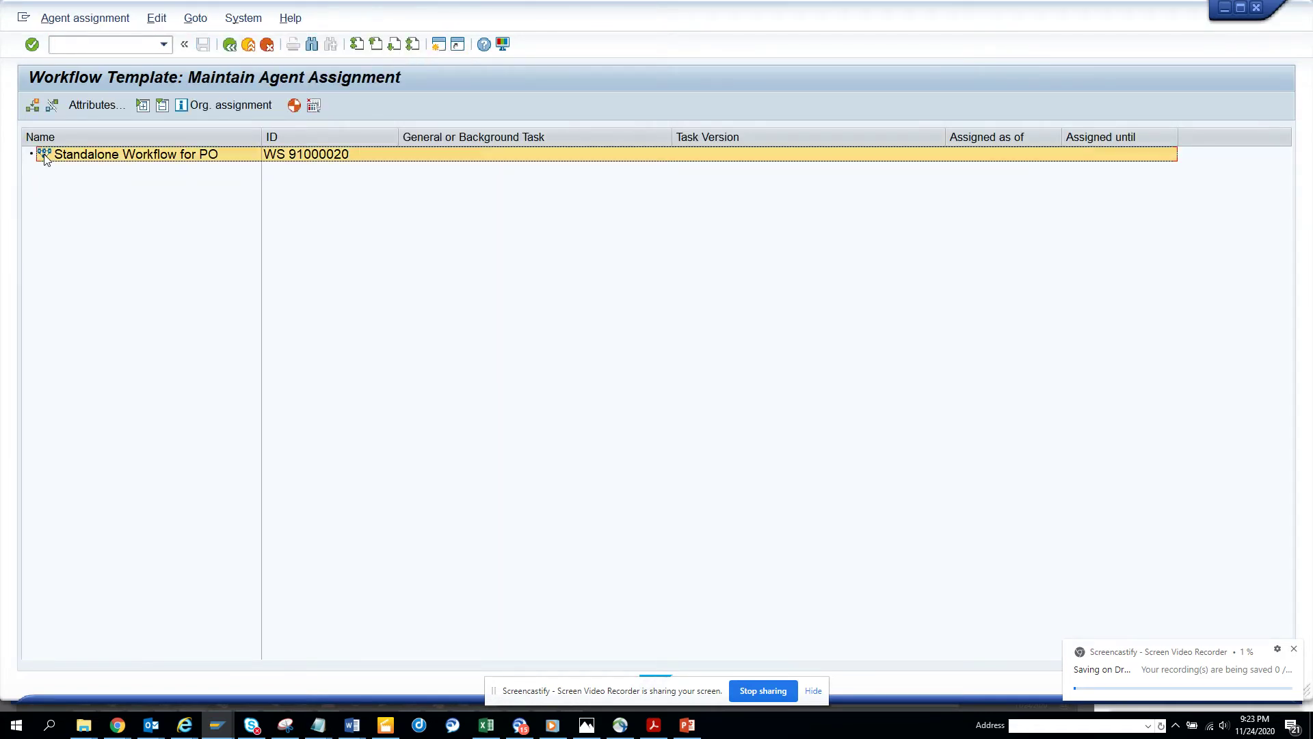
left_click(96, 106)
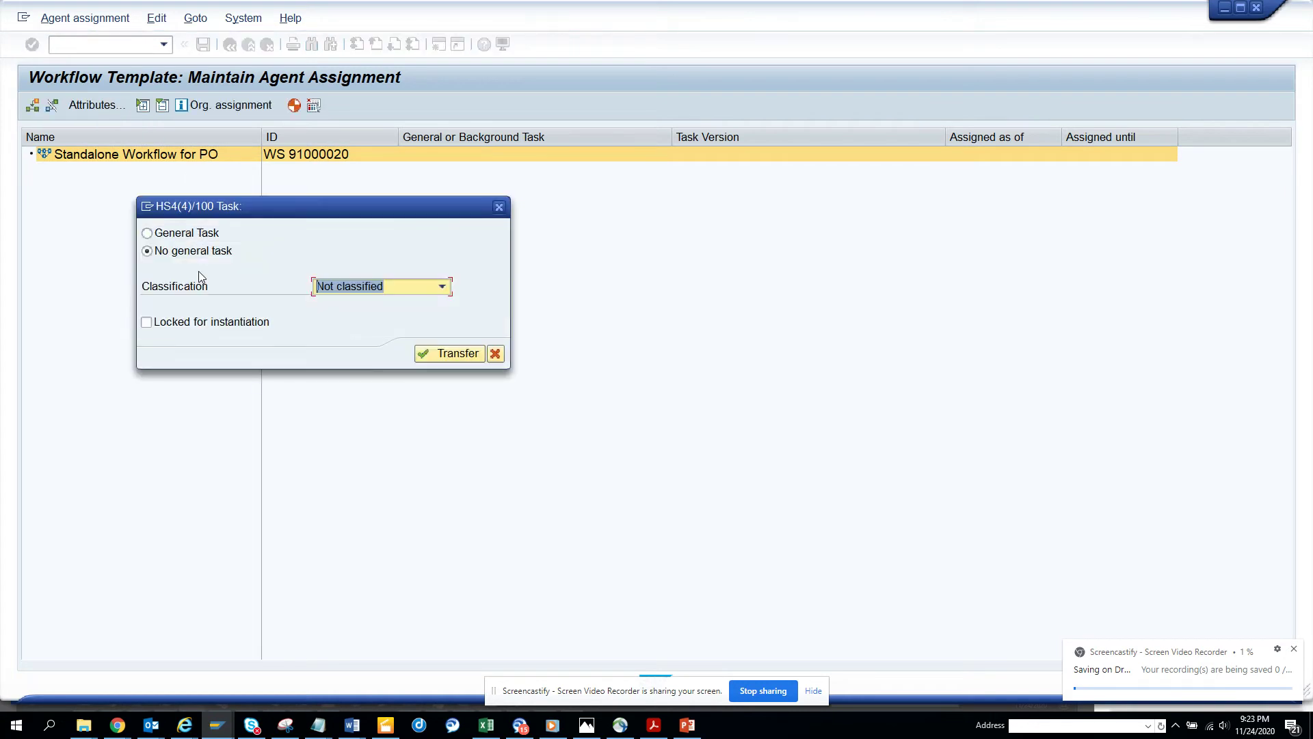
left_click(214, 240)
key("alt+Tab")
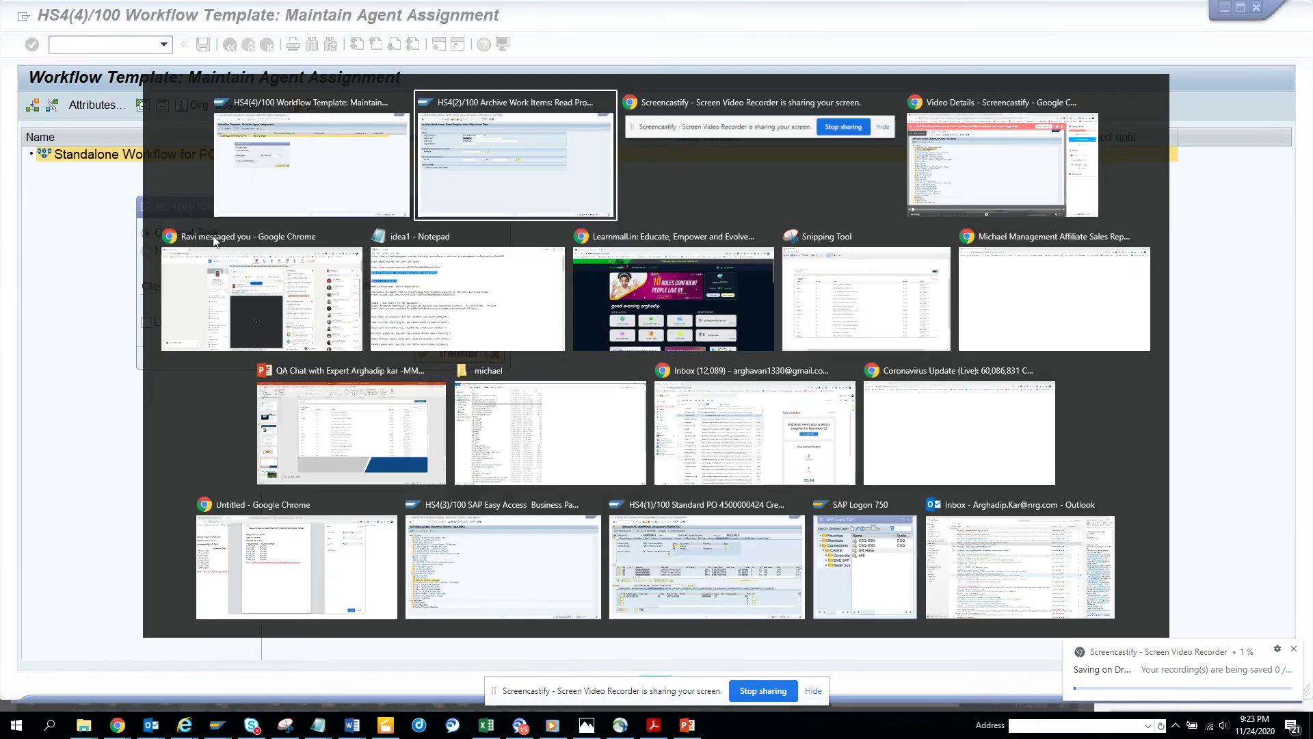
key("alt+Tab")
key("alt+Tab")
key("alt+Tab")
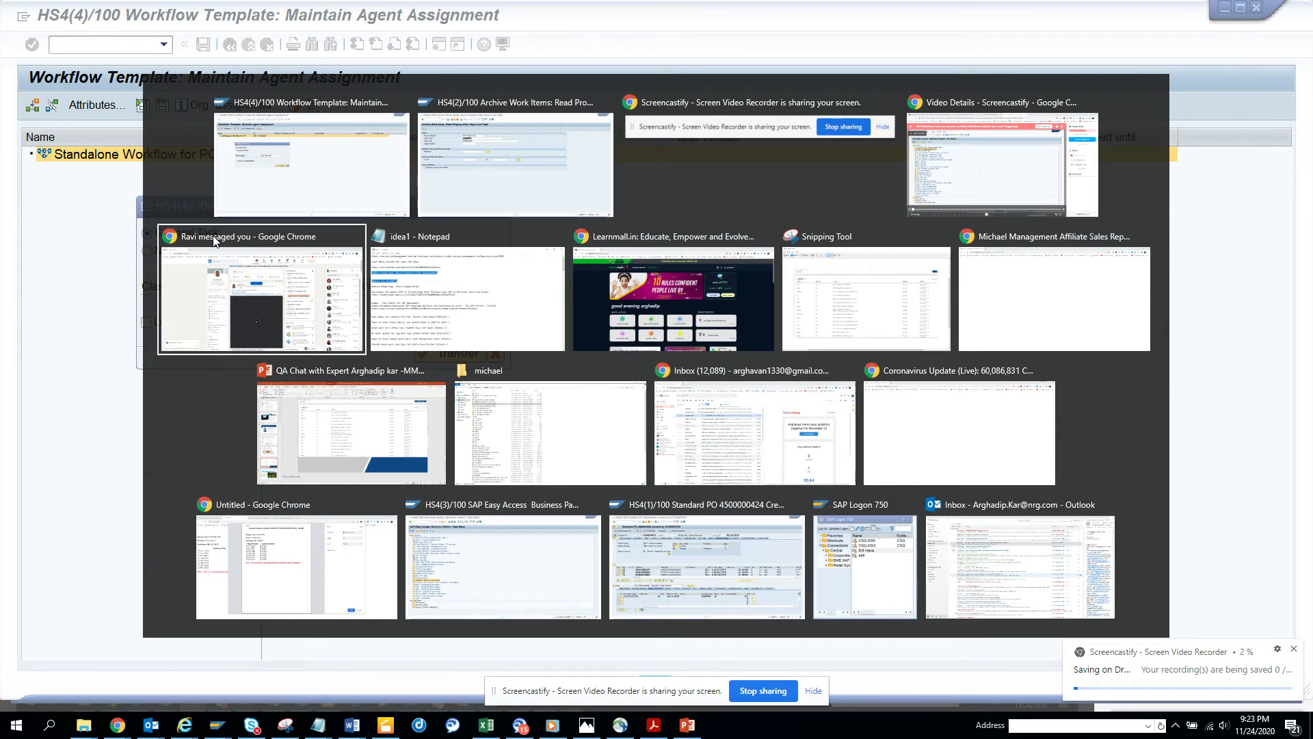
key("alt+Tab")
key("alt+Tab")
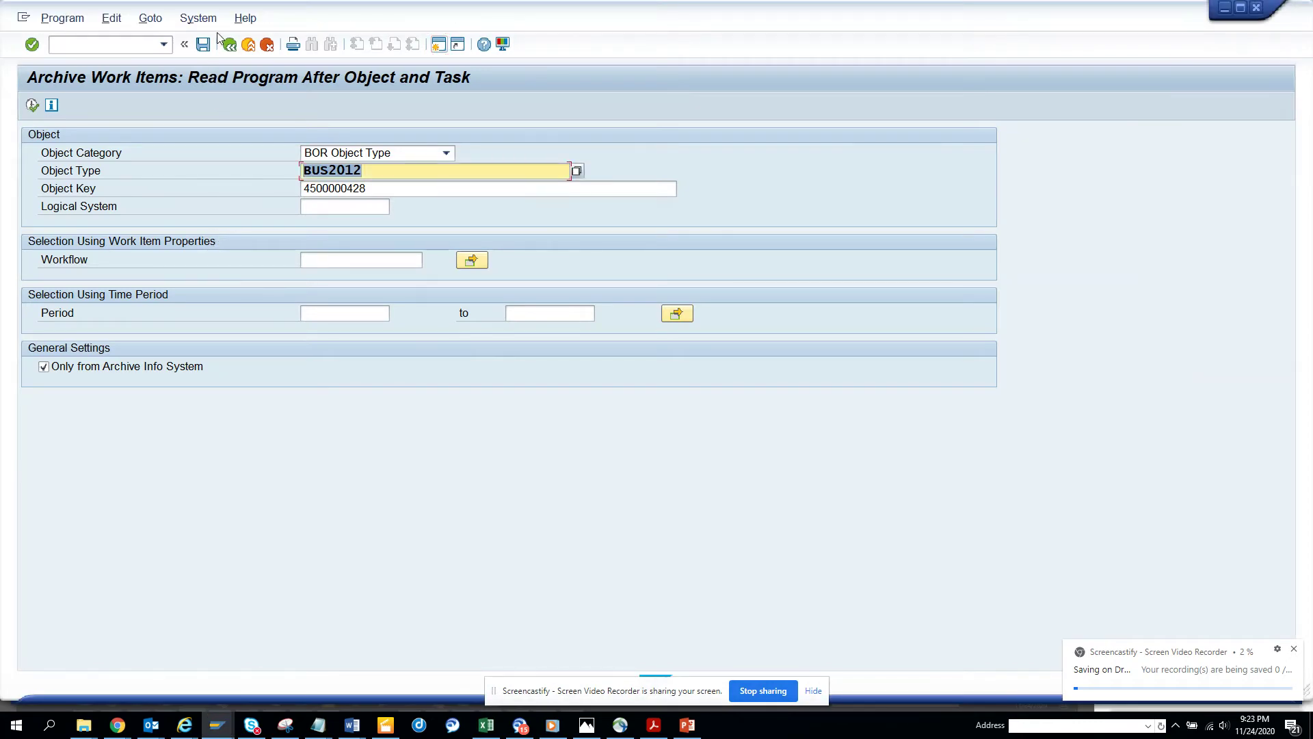
left_click(230, 45)
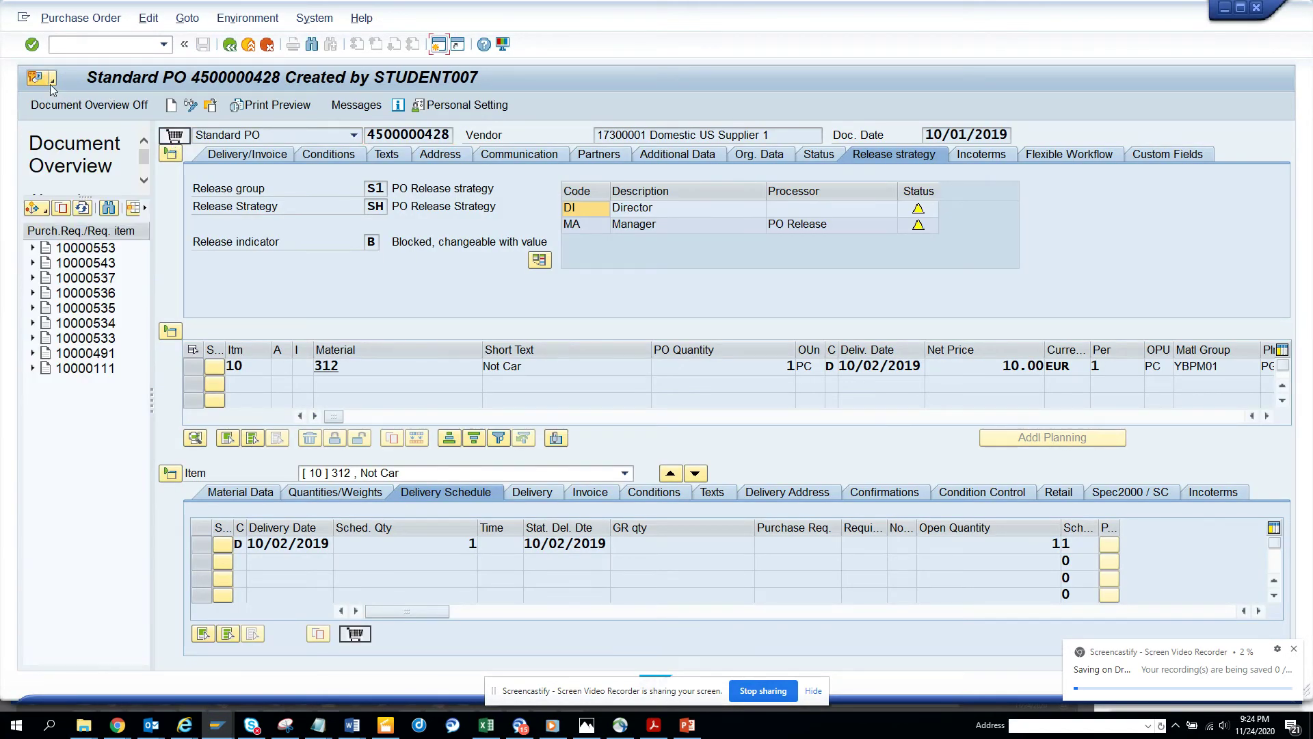
left_click(55, 84)
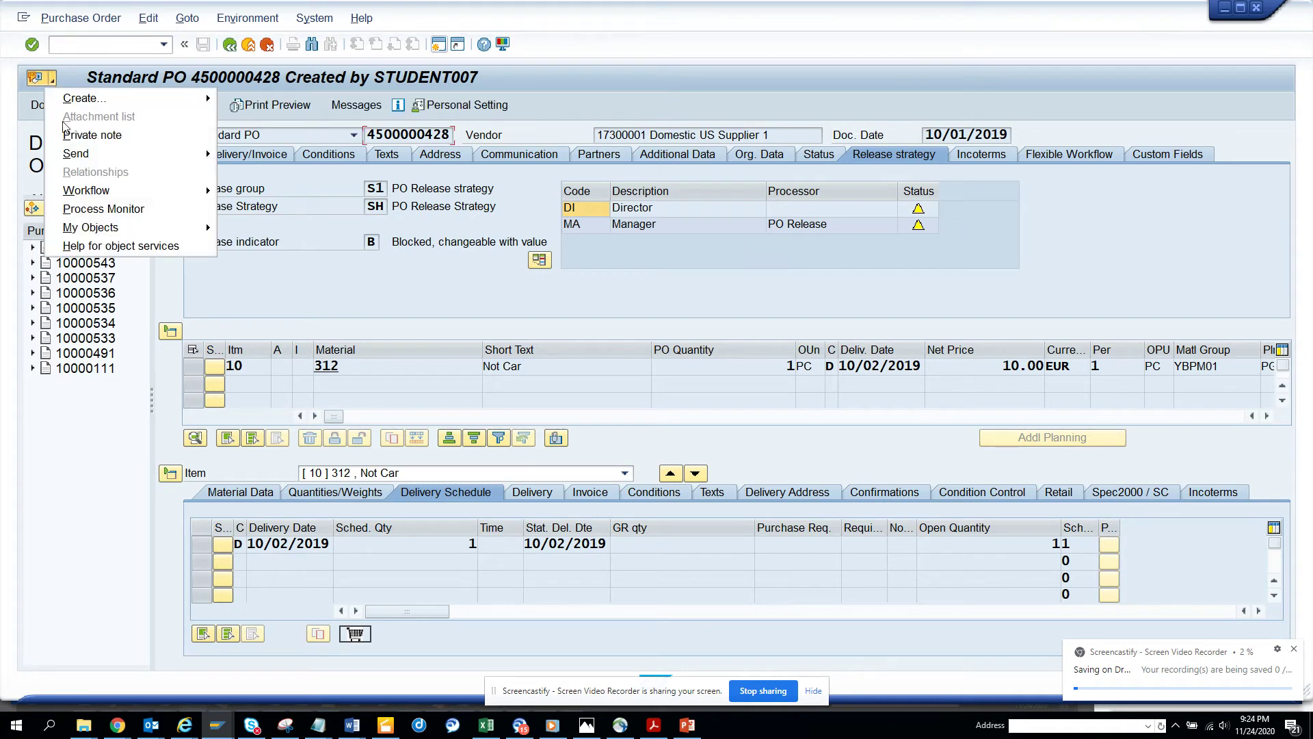
mouse_move(89, 191)
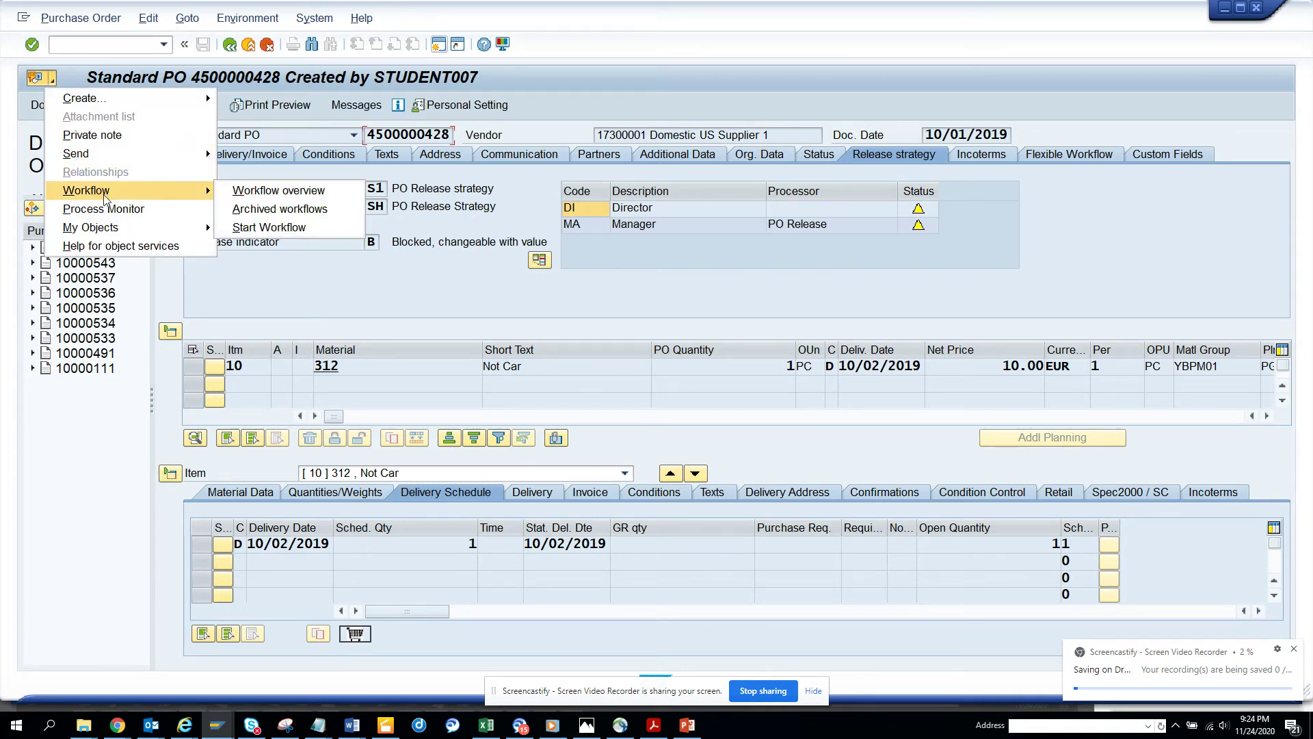
left_click(252, 227)
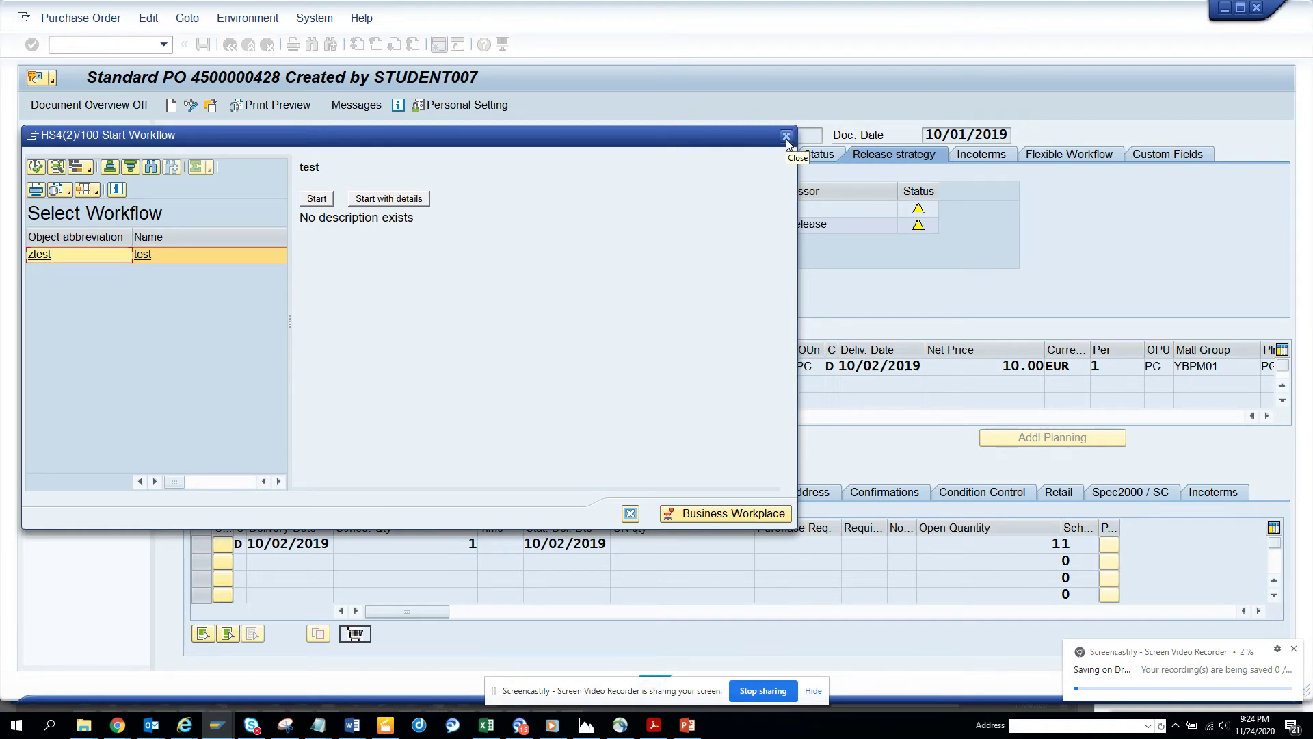
key("alt+Tab")
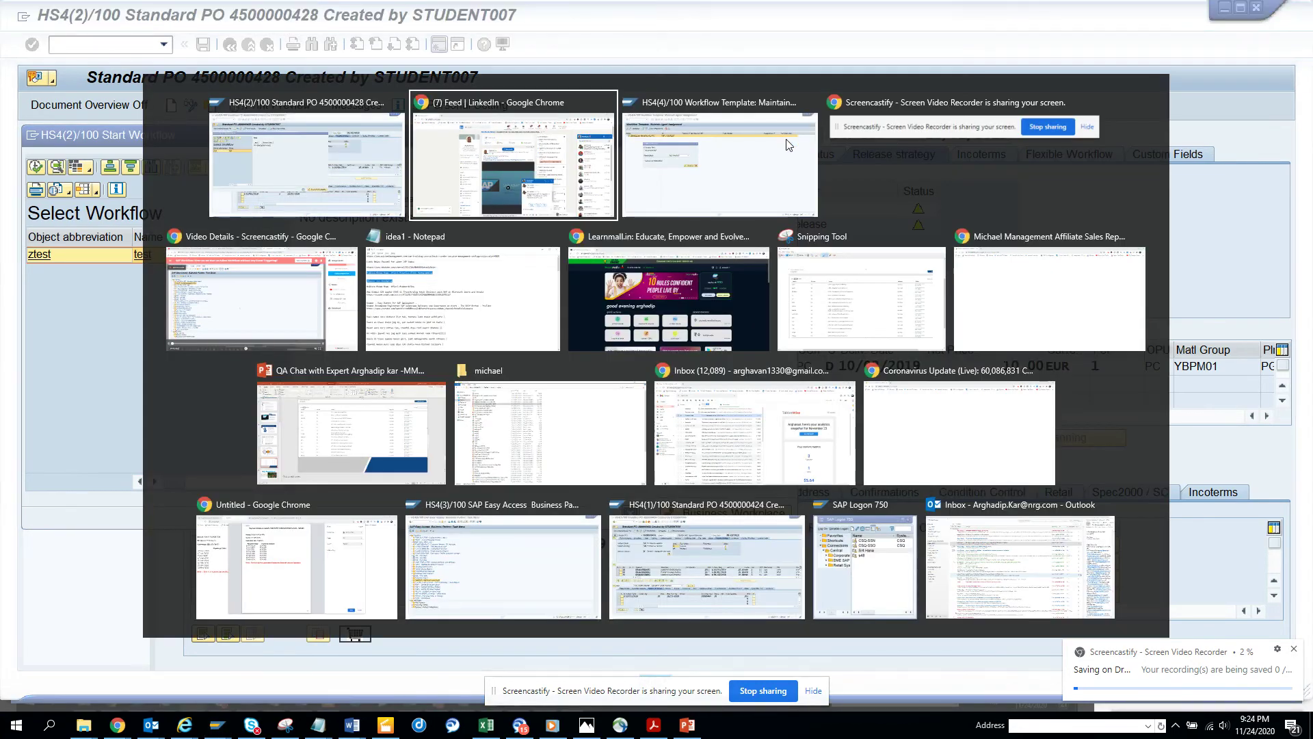
key("alt+Tab")
Transfer the General Task setting, save the workflow template, and return to the PO window
left_click(788, 145)
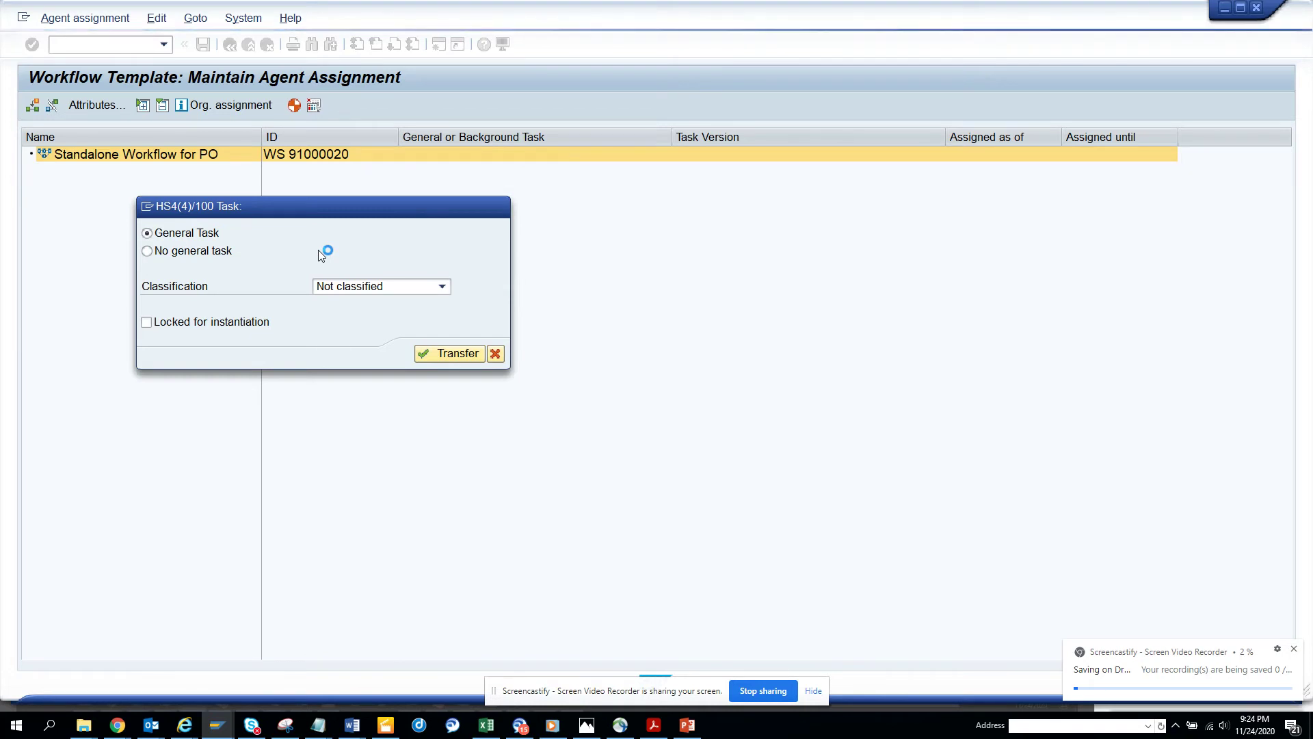
left_click(230, 46)
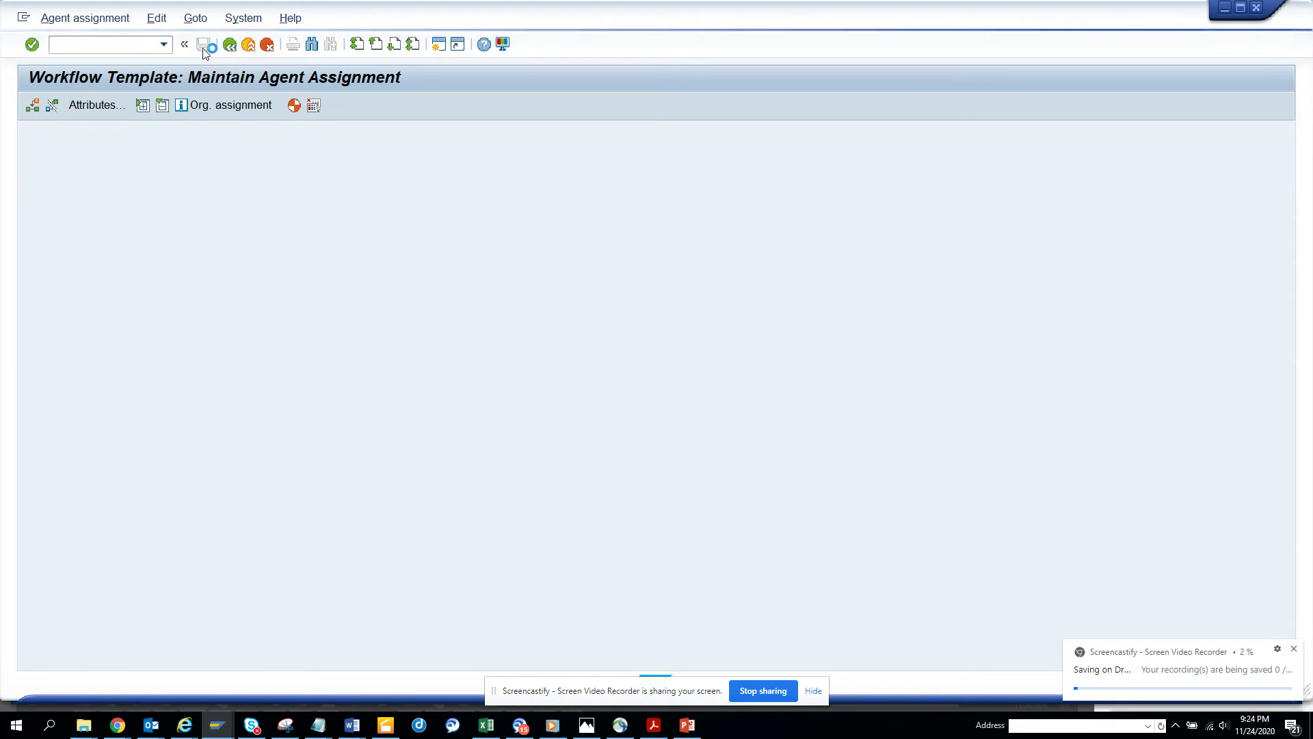
left_click(203, 45)
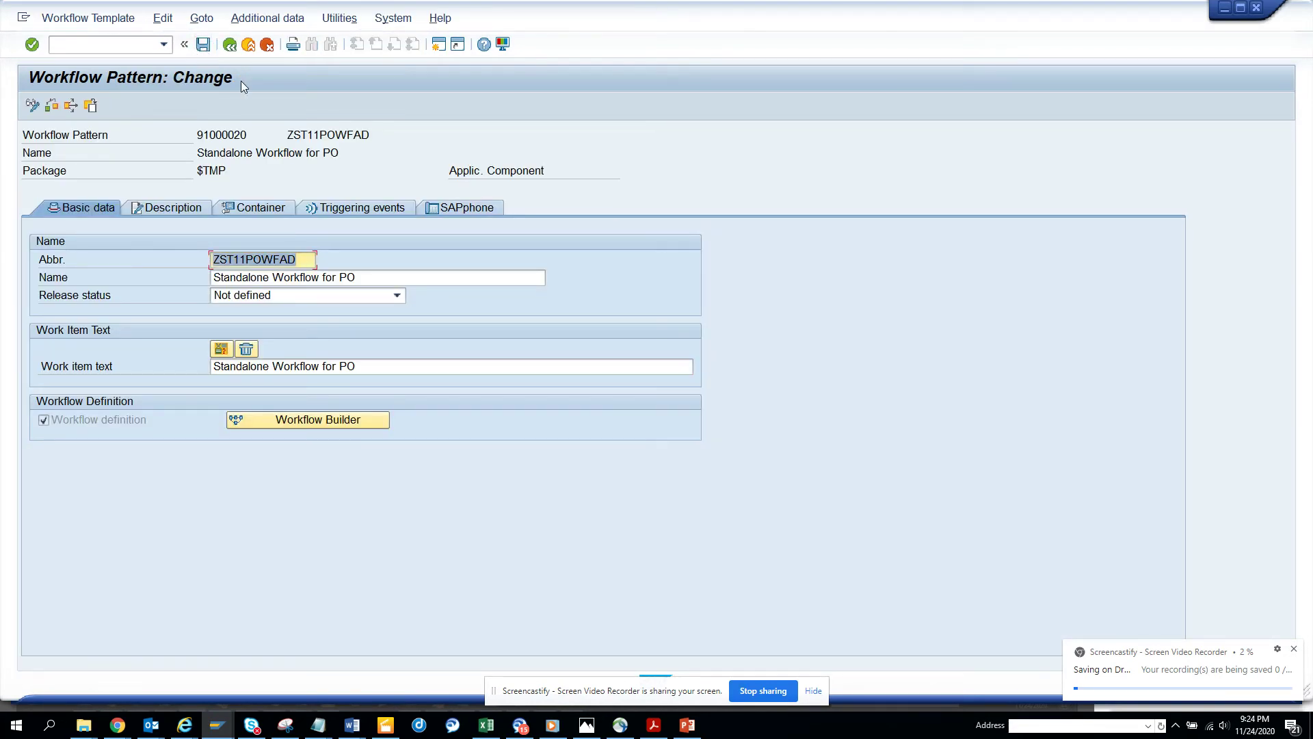
key("alt+Tab")
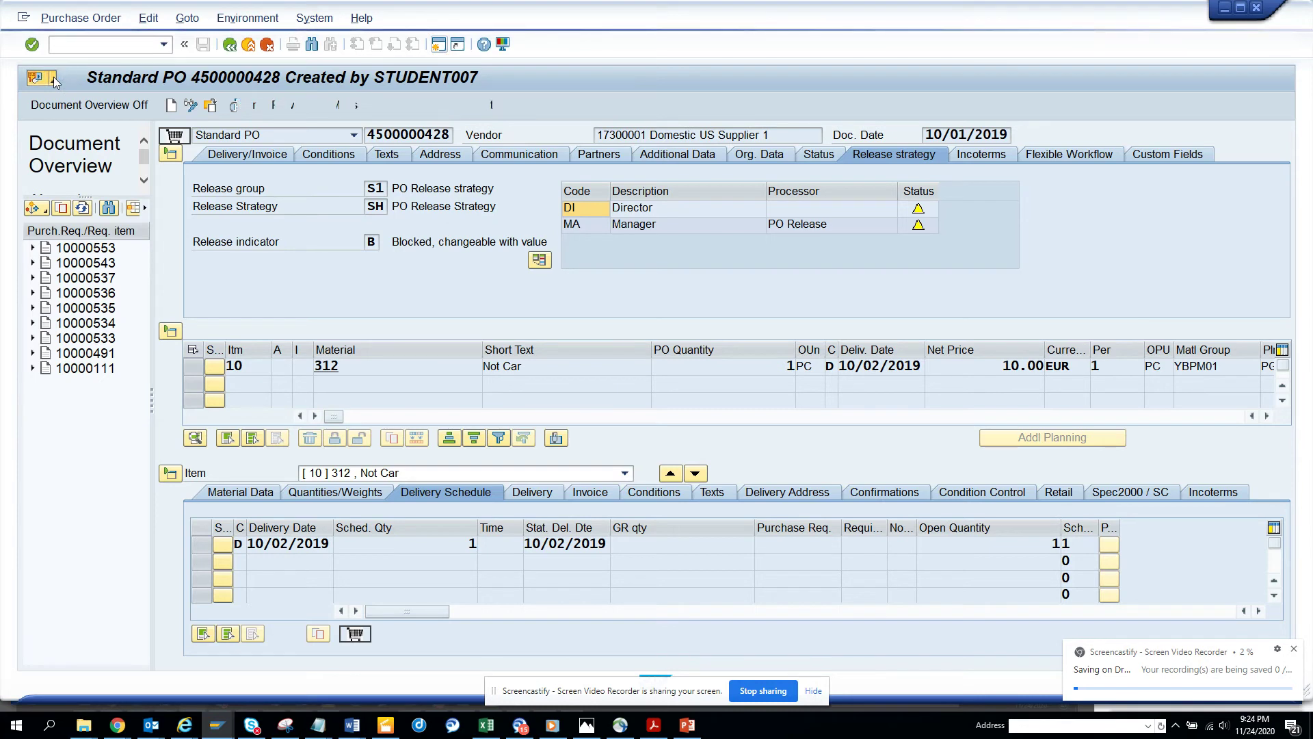
left_click(55, 79)
mouse_move(132, 187)
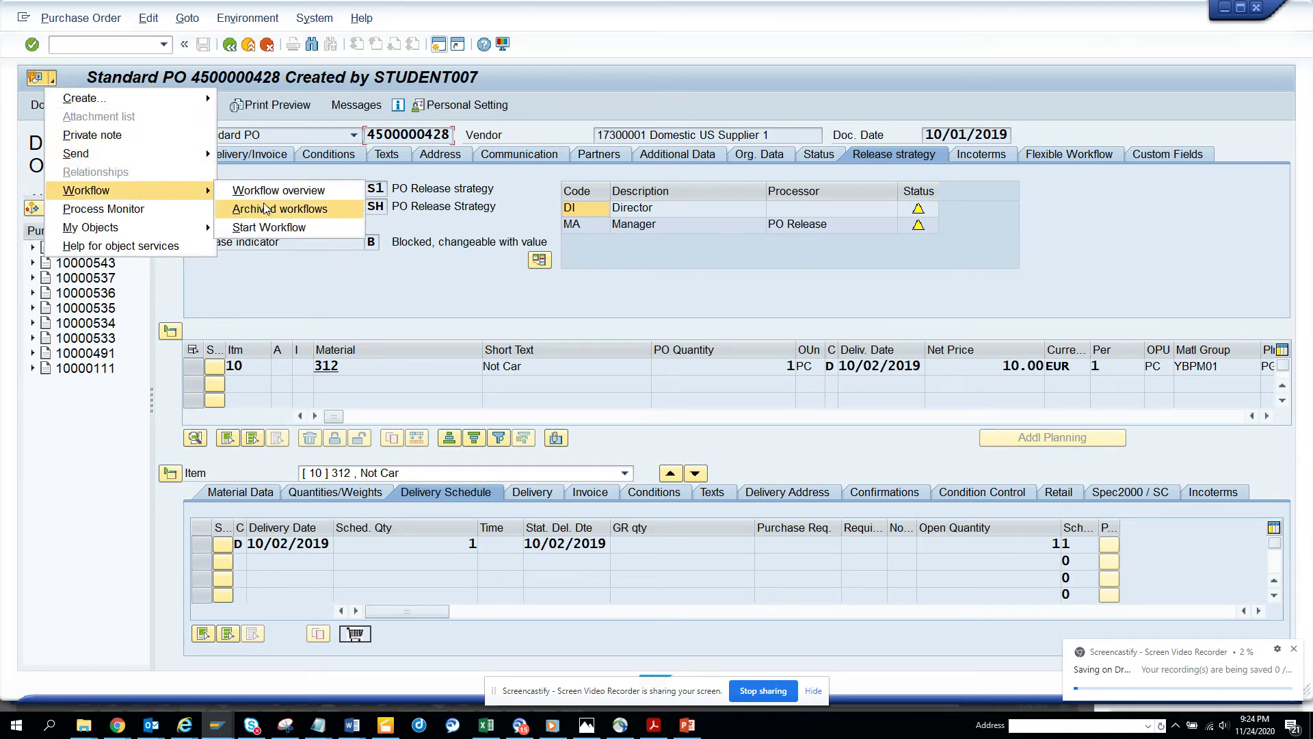
left_click(273, 226)
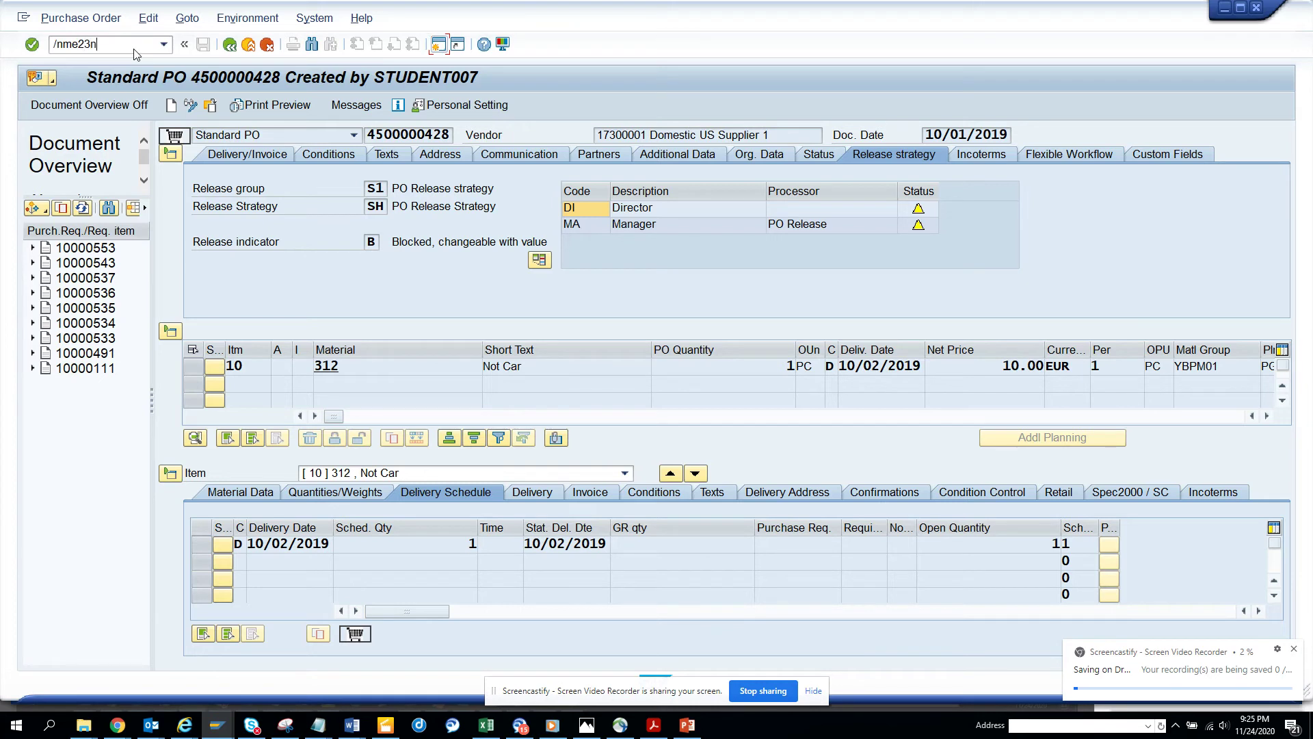
key("Return")
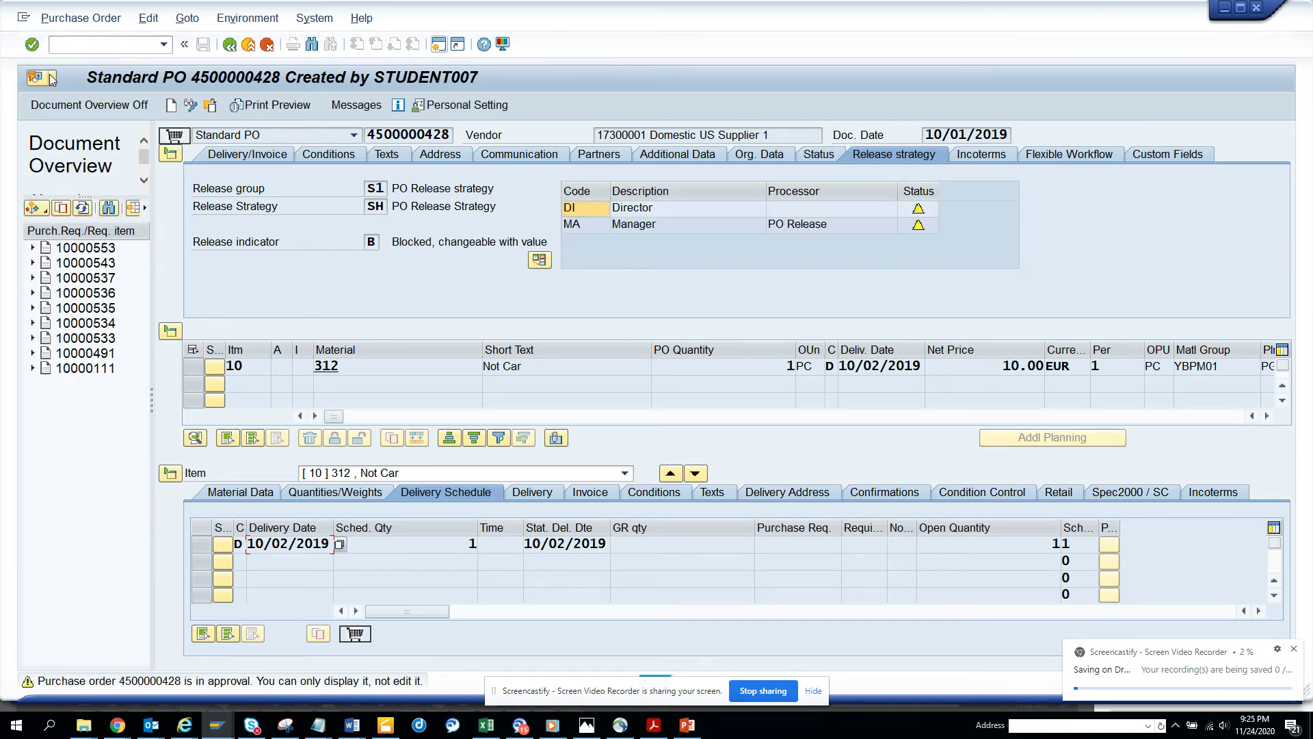
left_click(51, 79)
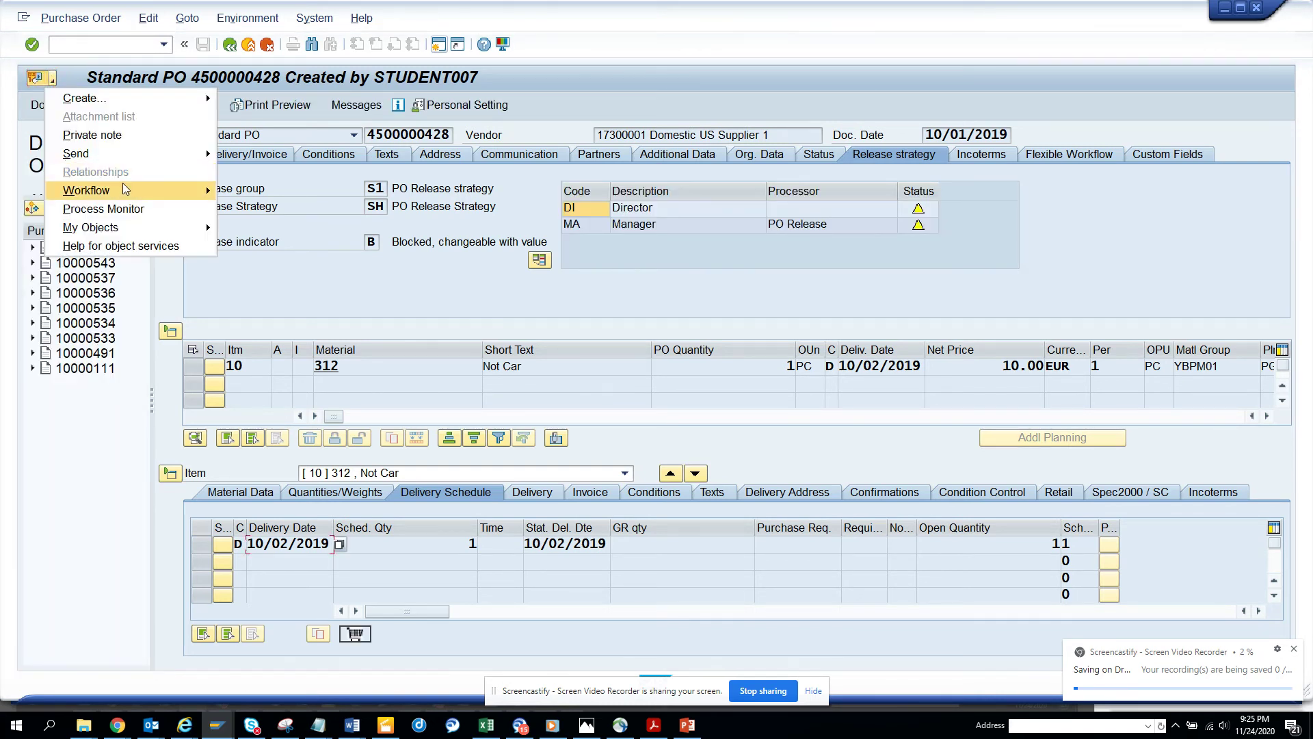
mouse_move(129, 190)
left_click(273, 226)
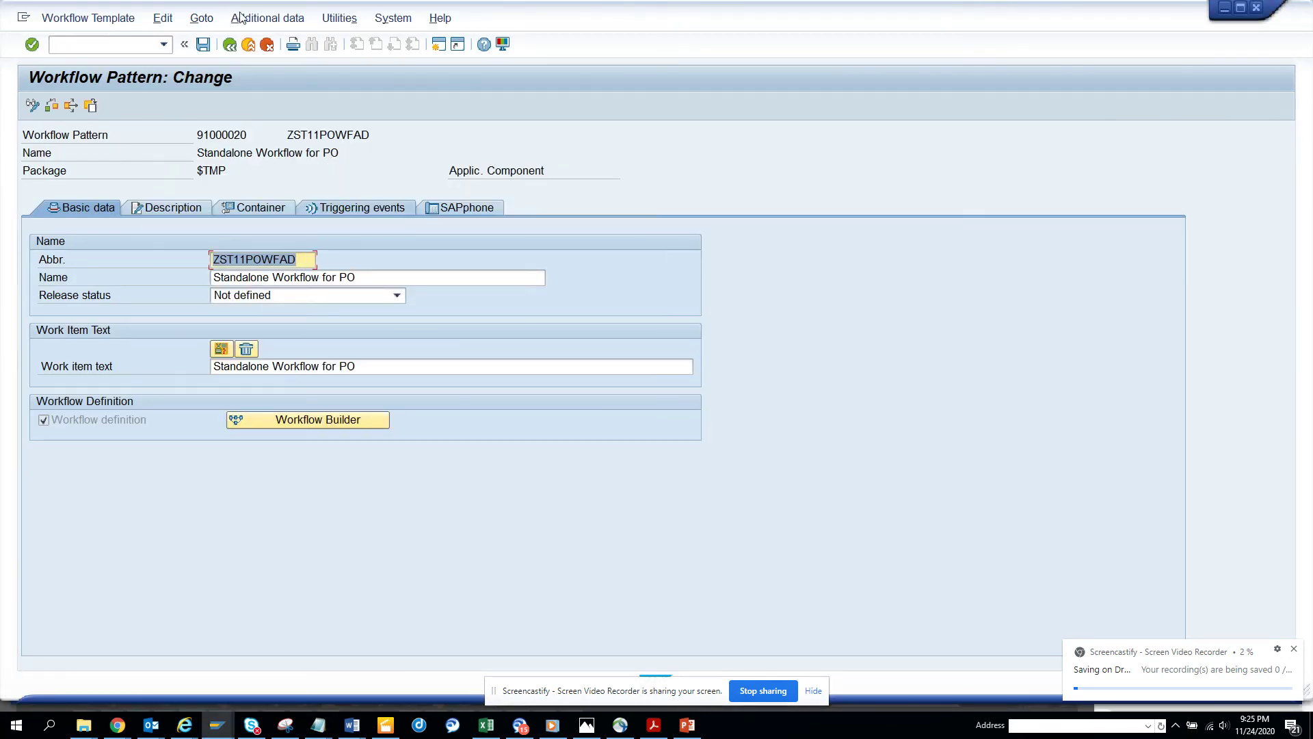
Open the agent assignment of Standalone Workflow for PO to confirm it is a General Task
left_click(267, 18)
mouse_move(330, 67)
left_click(411, 57)
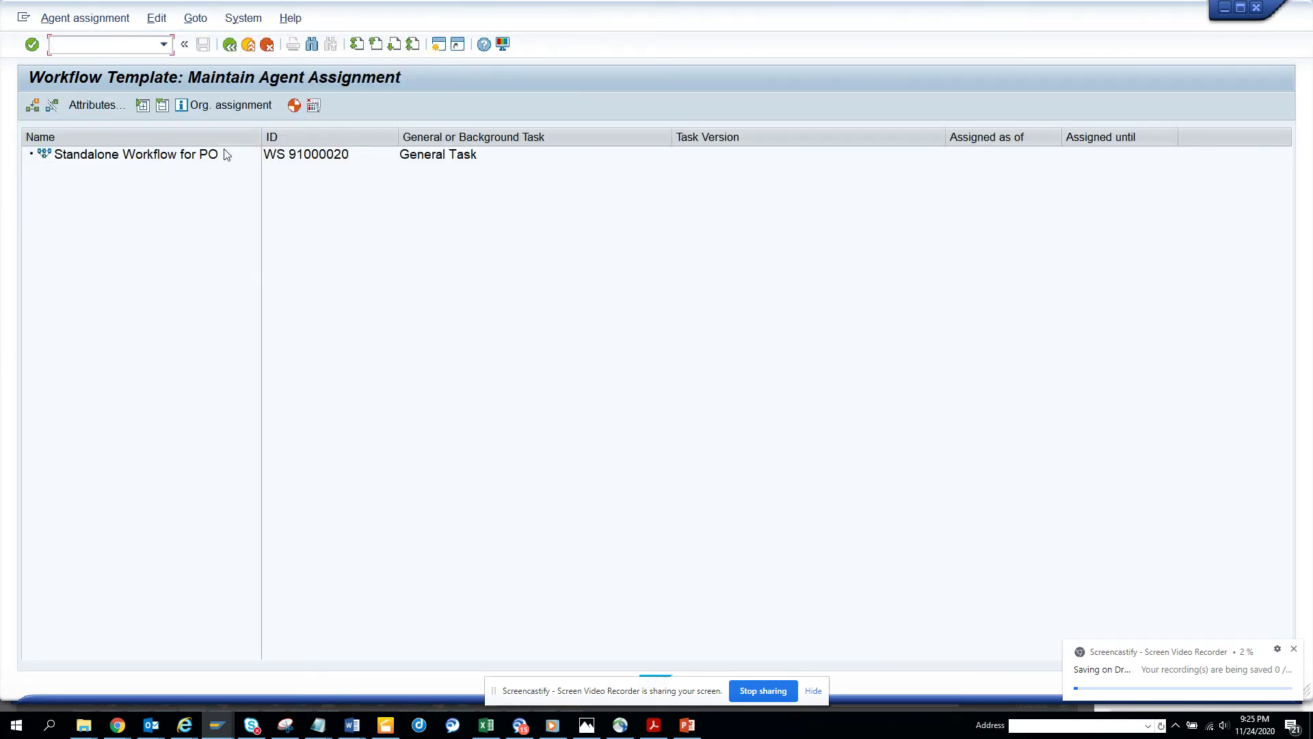
Back out to Task: Maintain and pick workflow template ztest (91000004) from a 'zt' search
left_click(231, 45)
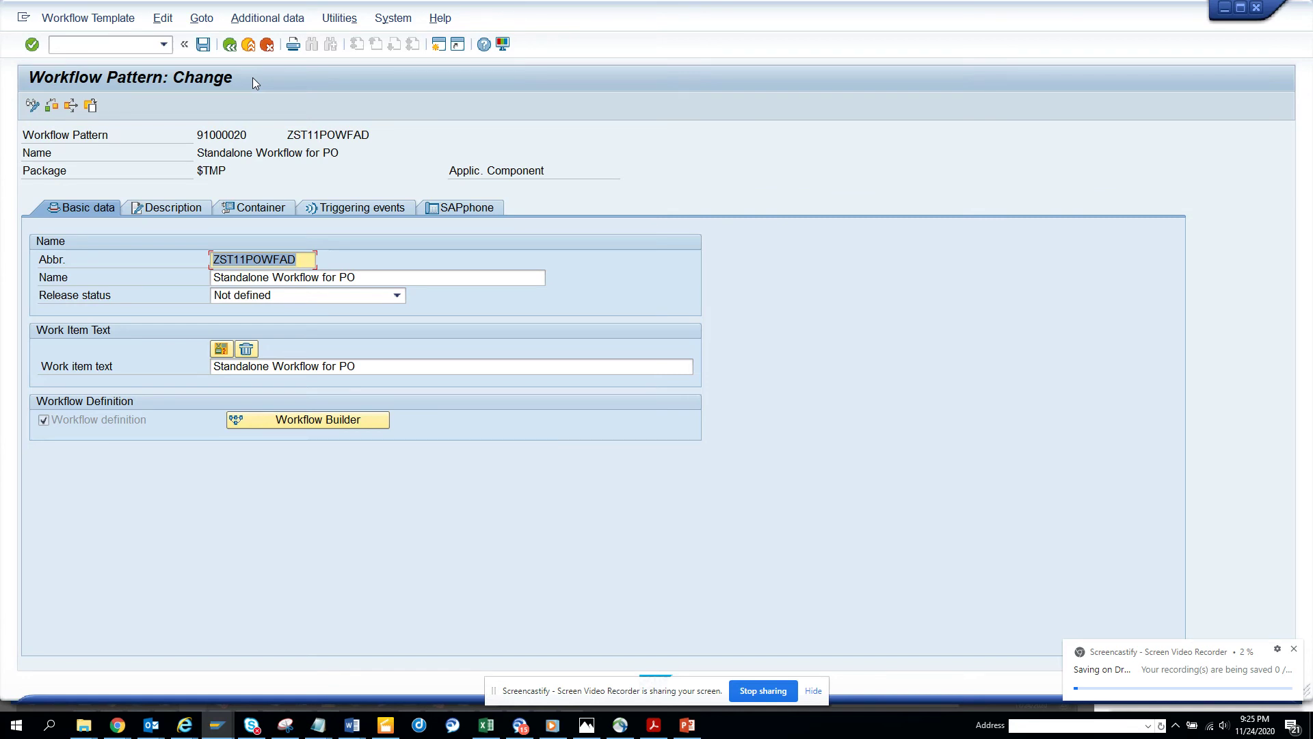
left_click(230, 46)
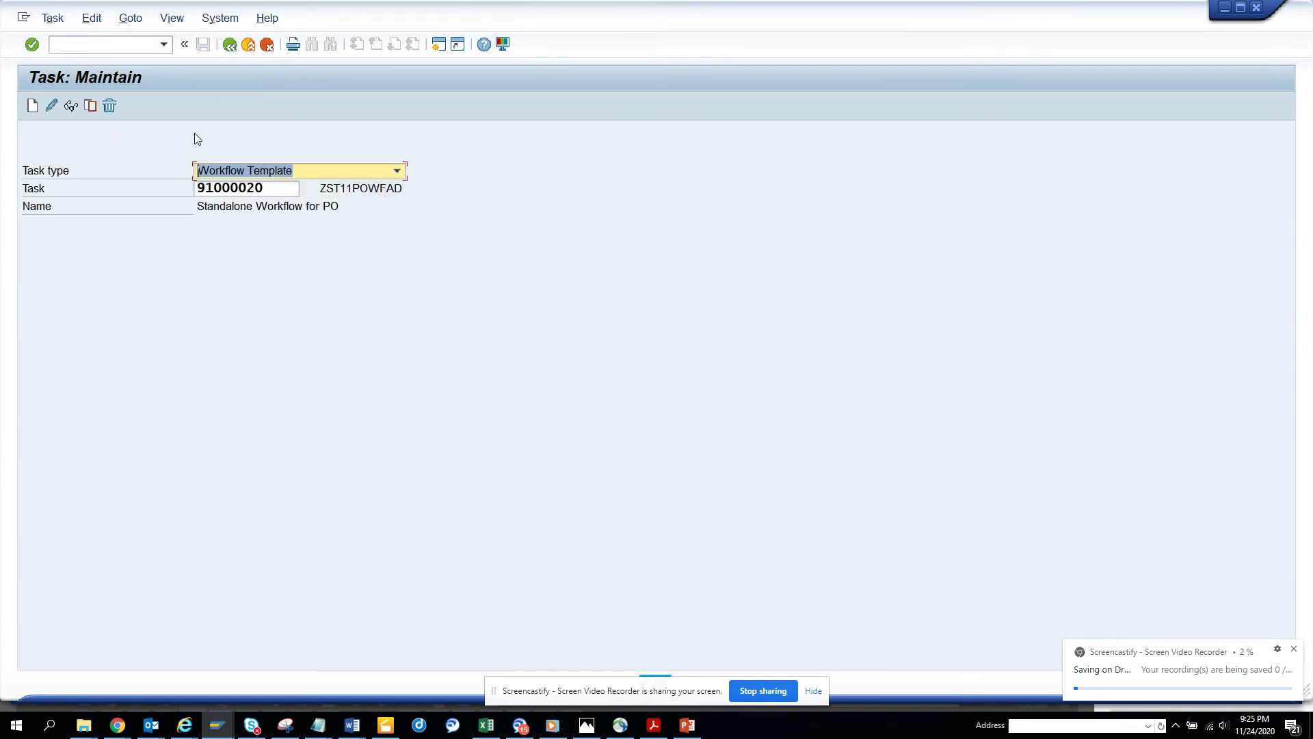
left_click(280, 186)
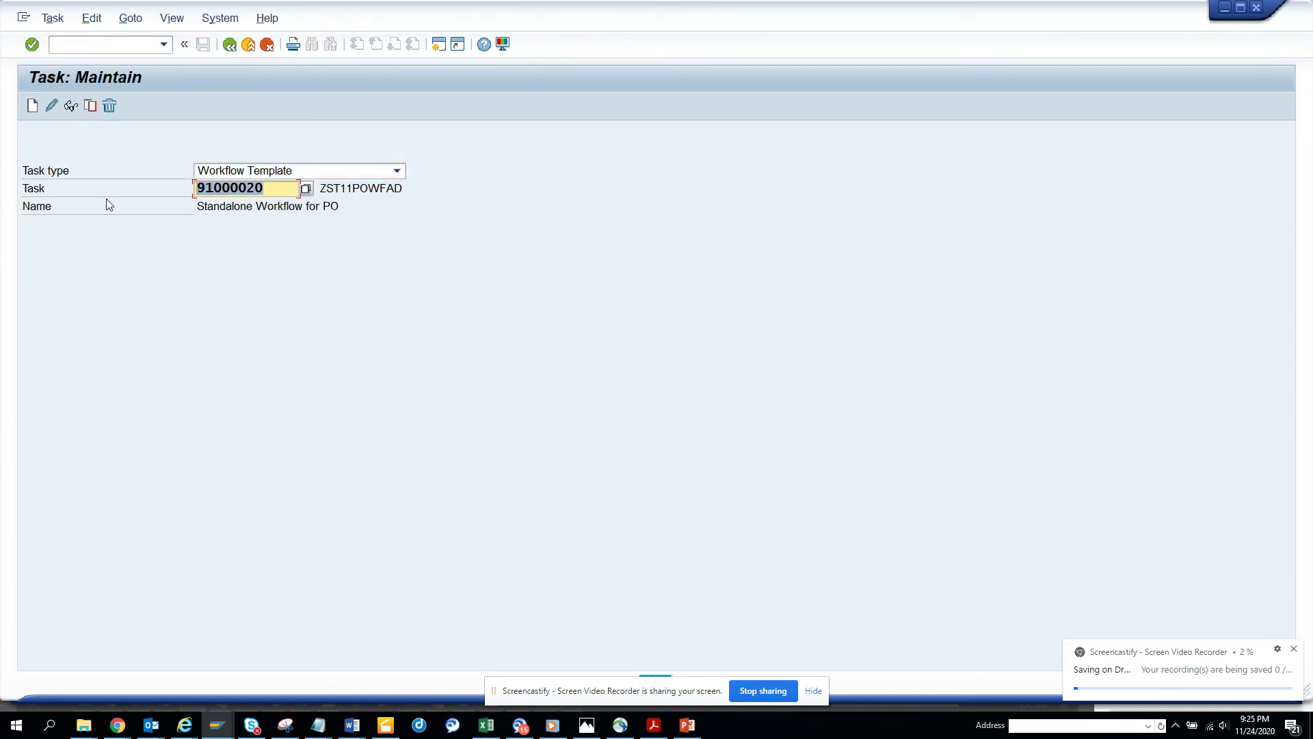
type("ztest")
key("Return")
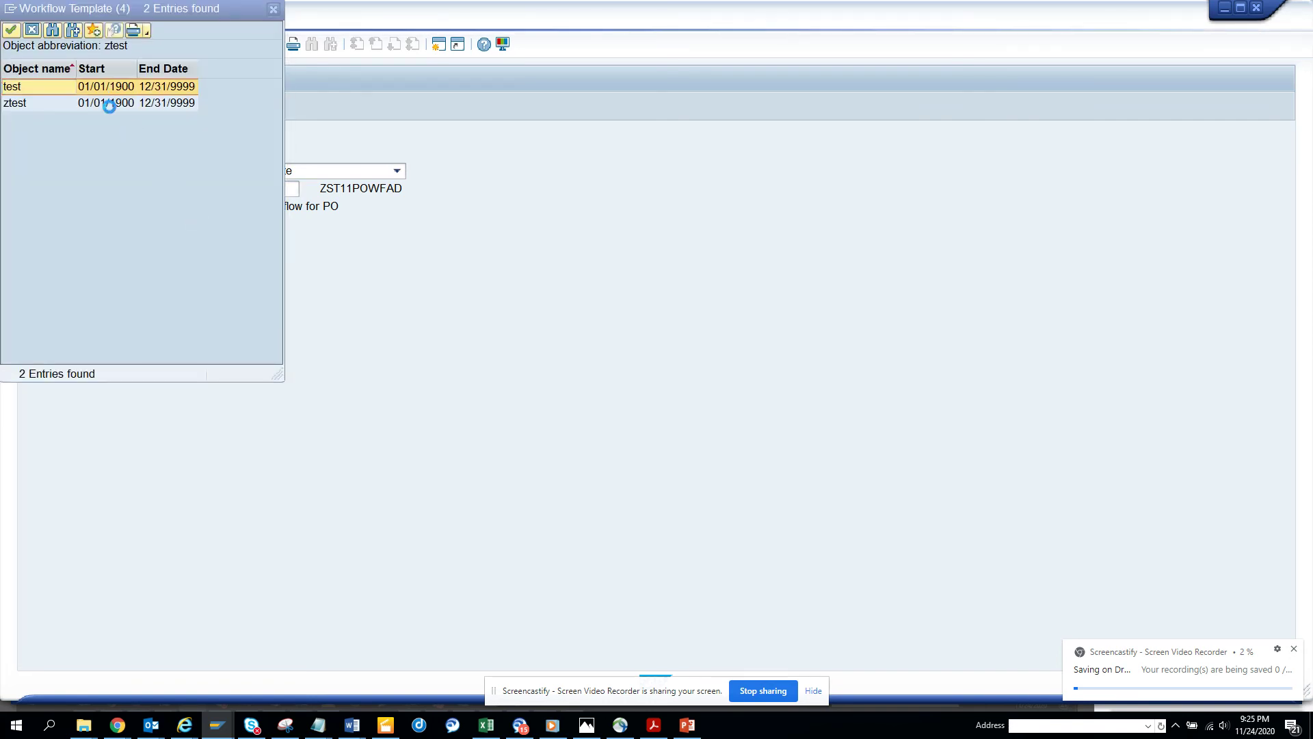
double_click(117, 104)
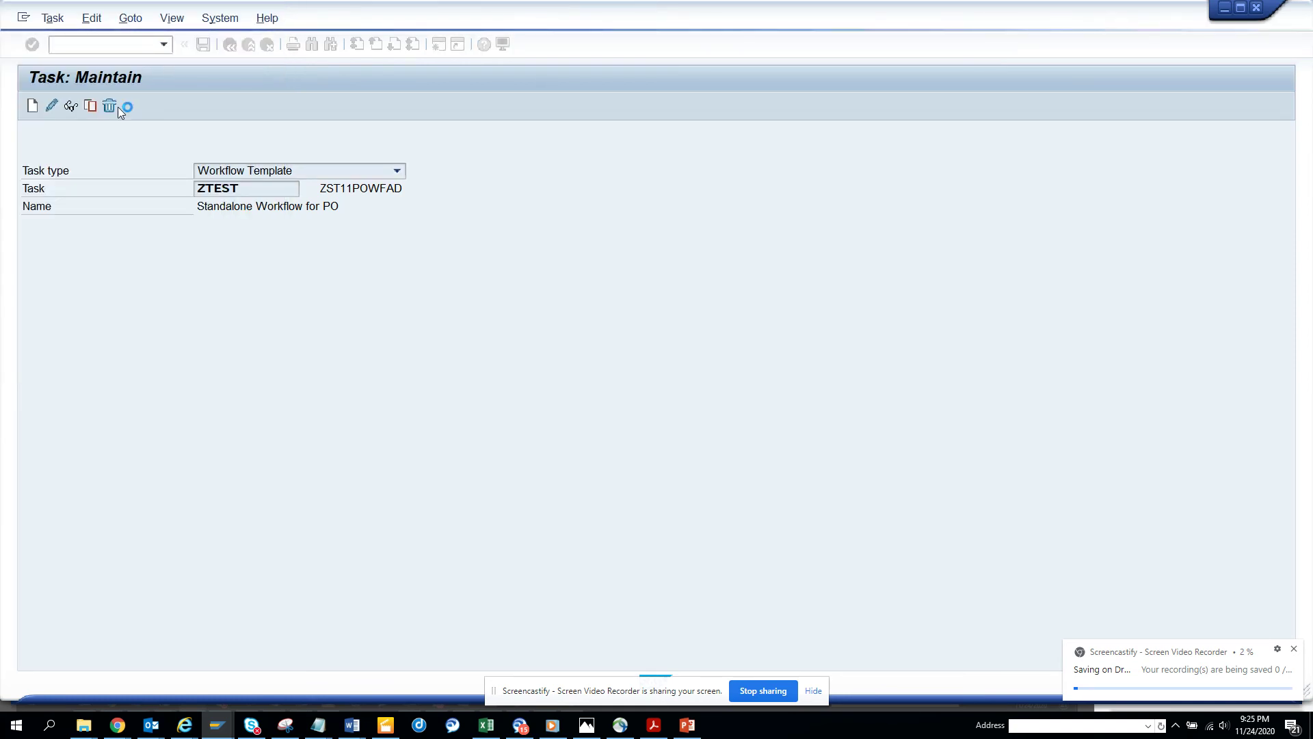
Edit template ztest (WS 91000004) and set it as a General Task in its agent assignment attributes
left_click(52, 108)
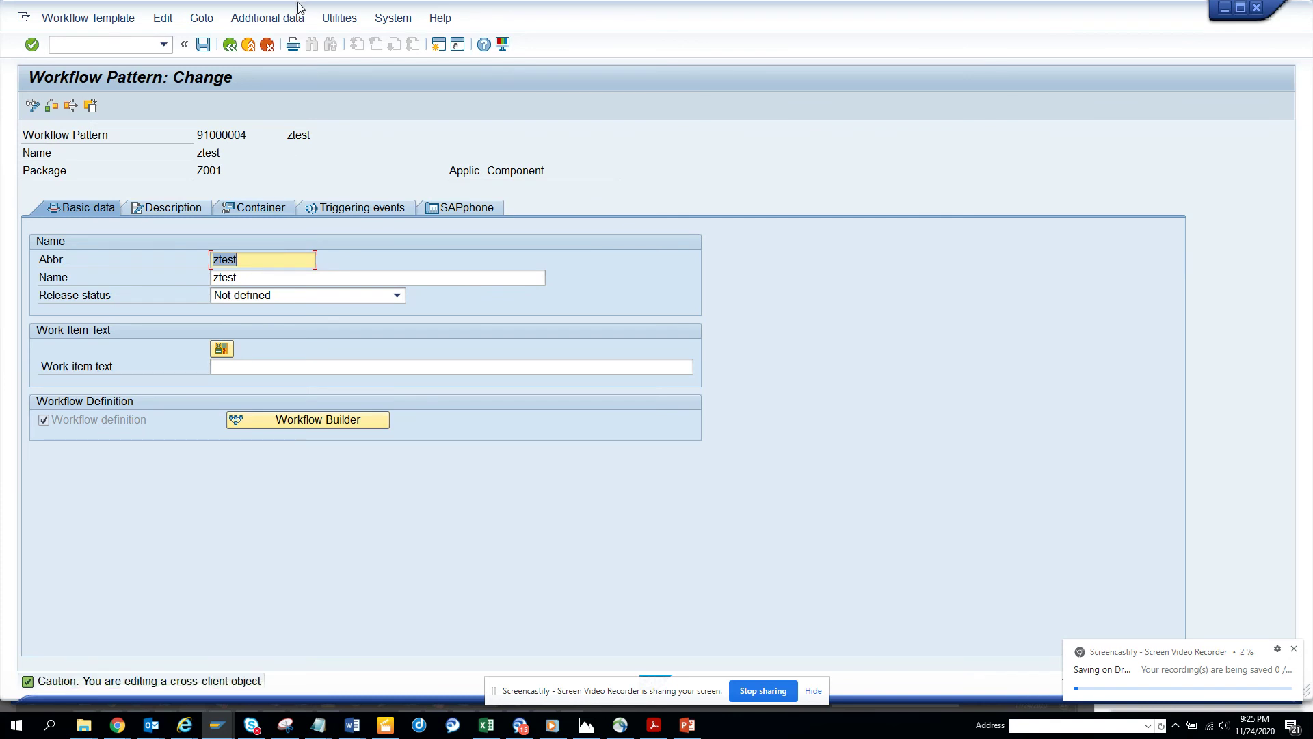
left_click(250, 23)
mouse_move(312, 60)
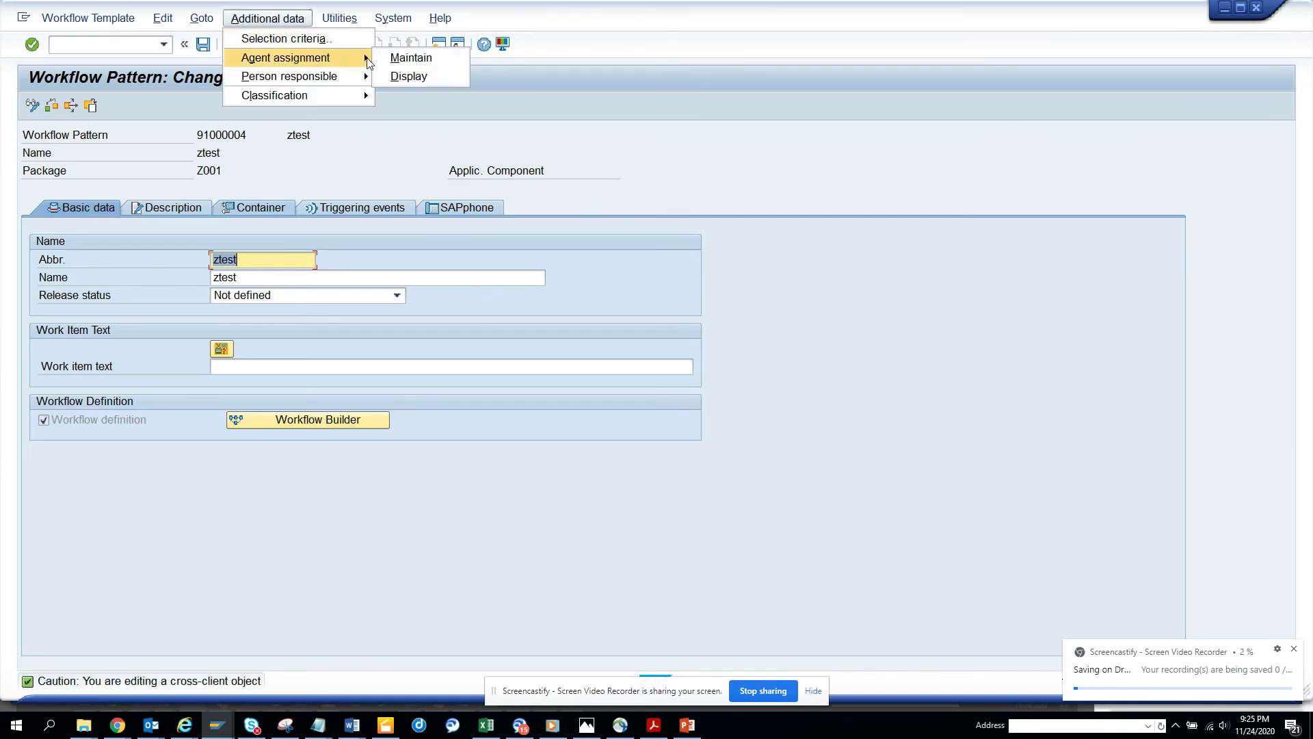
left_click(417, 59)
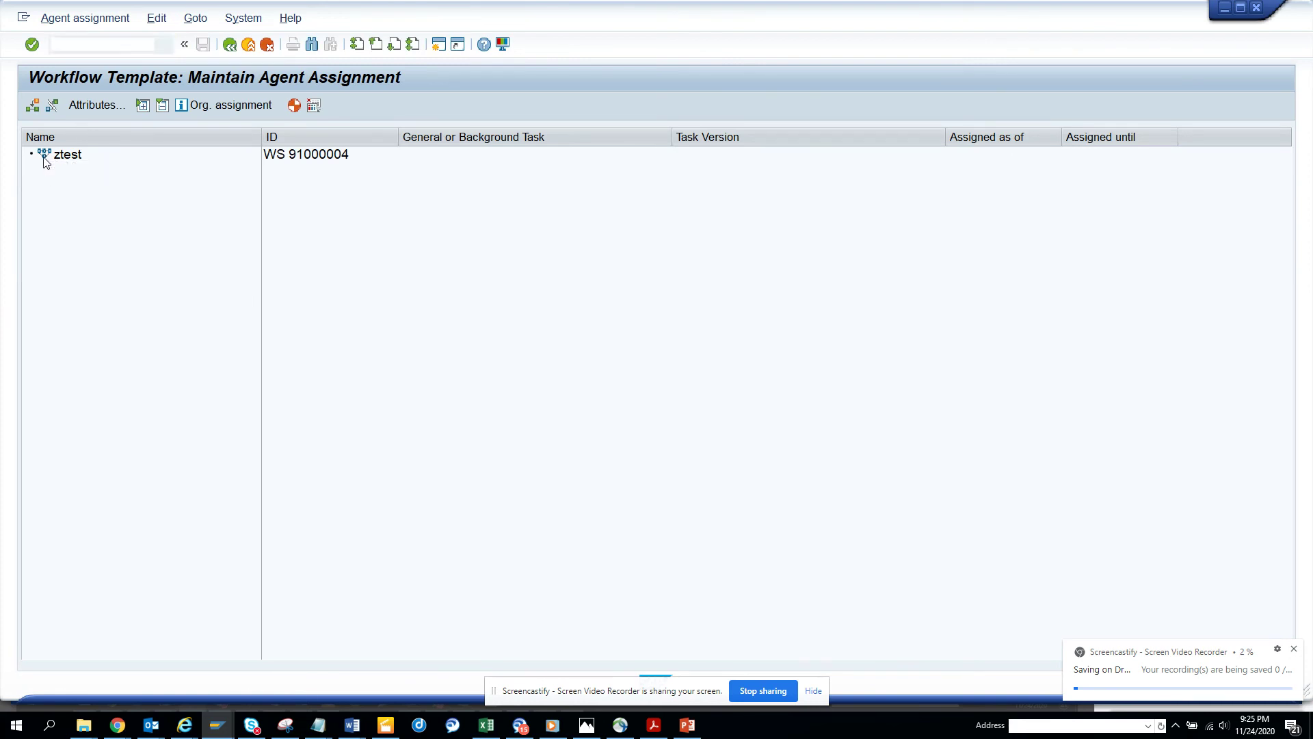
left_click(45, 159)
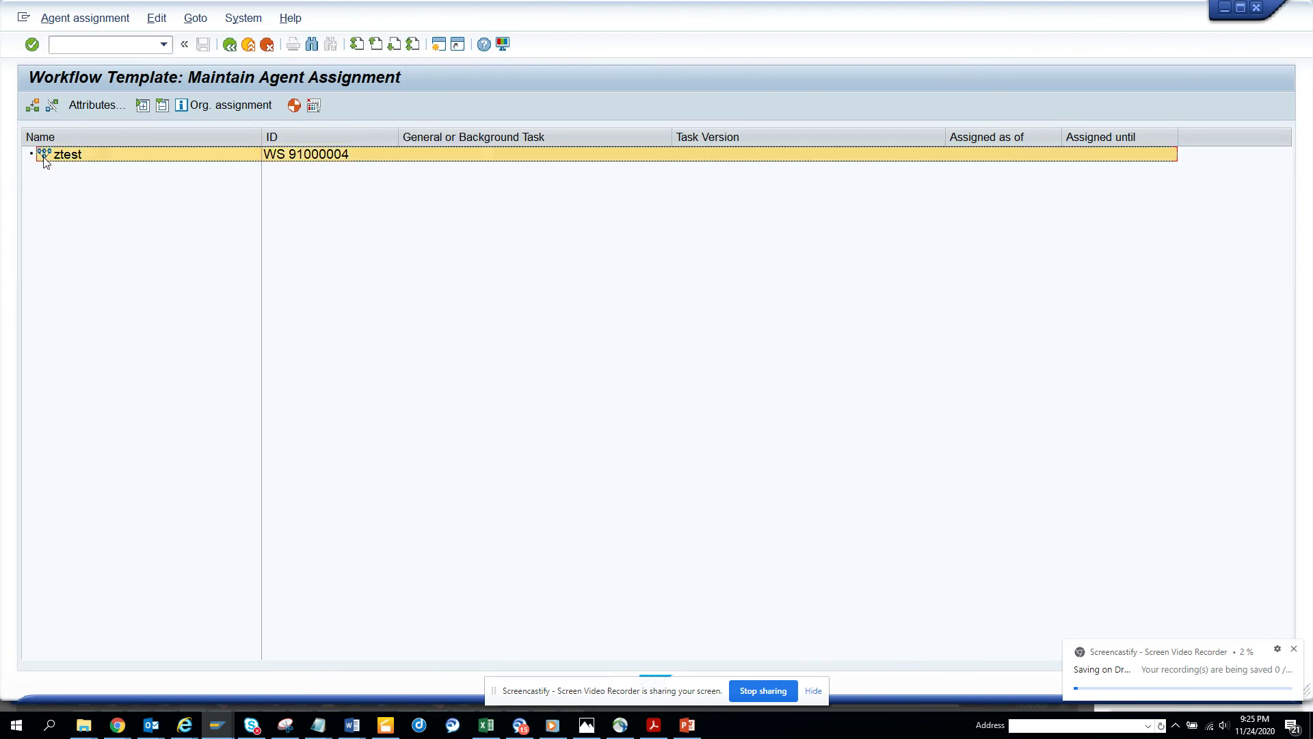
left_click(97, 108)
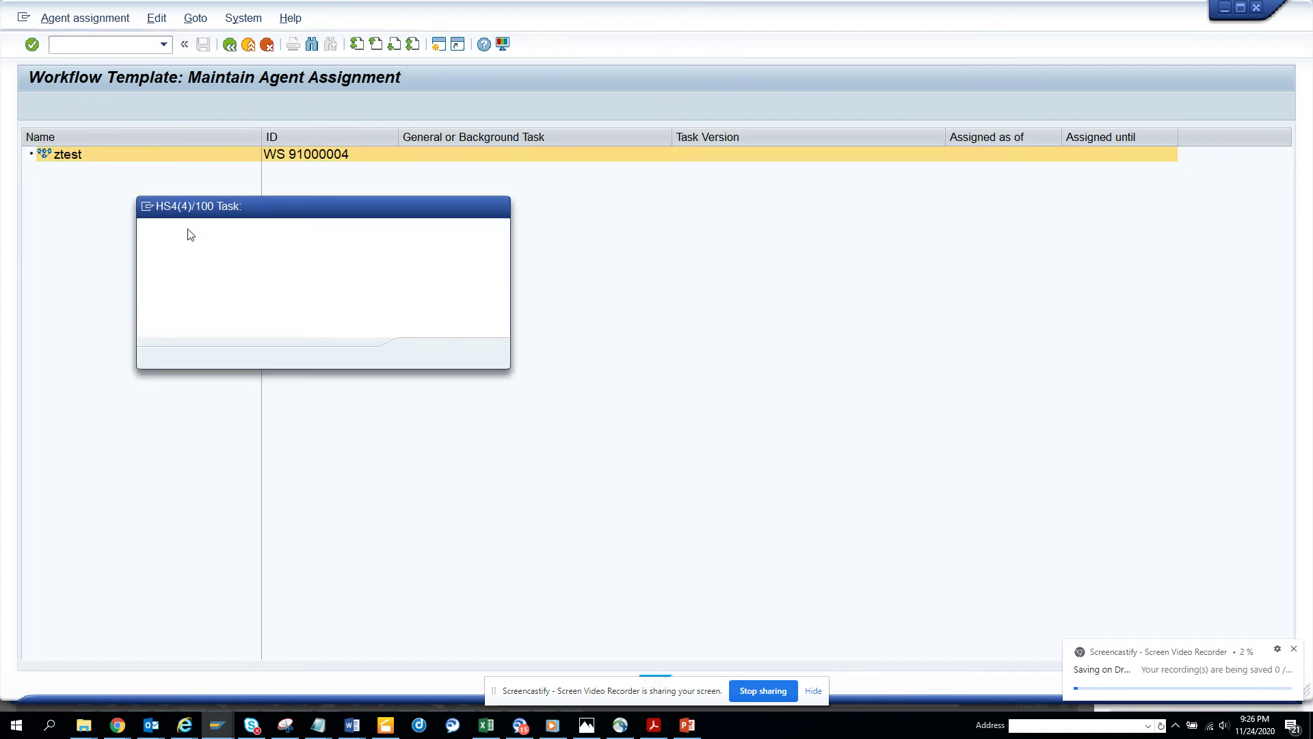
key("Delete")
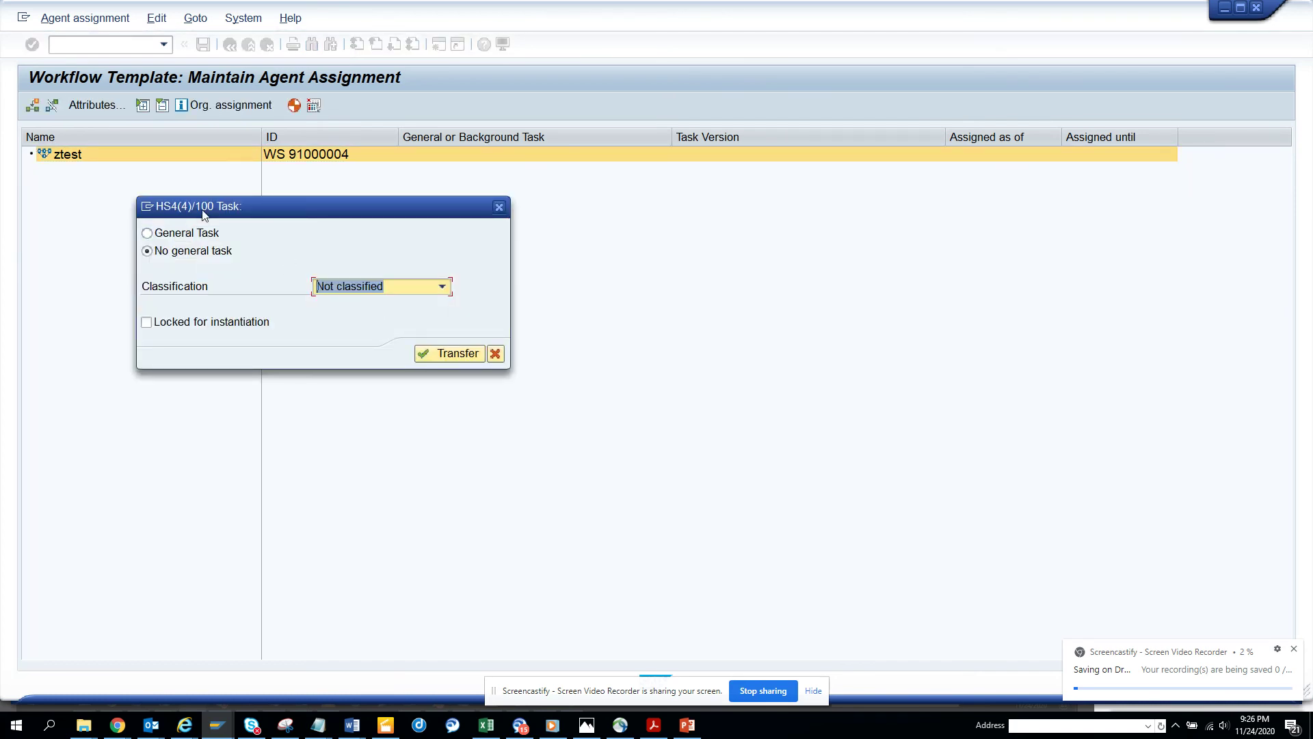
left_click(186, 233)
left_click(457, 353)
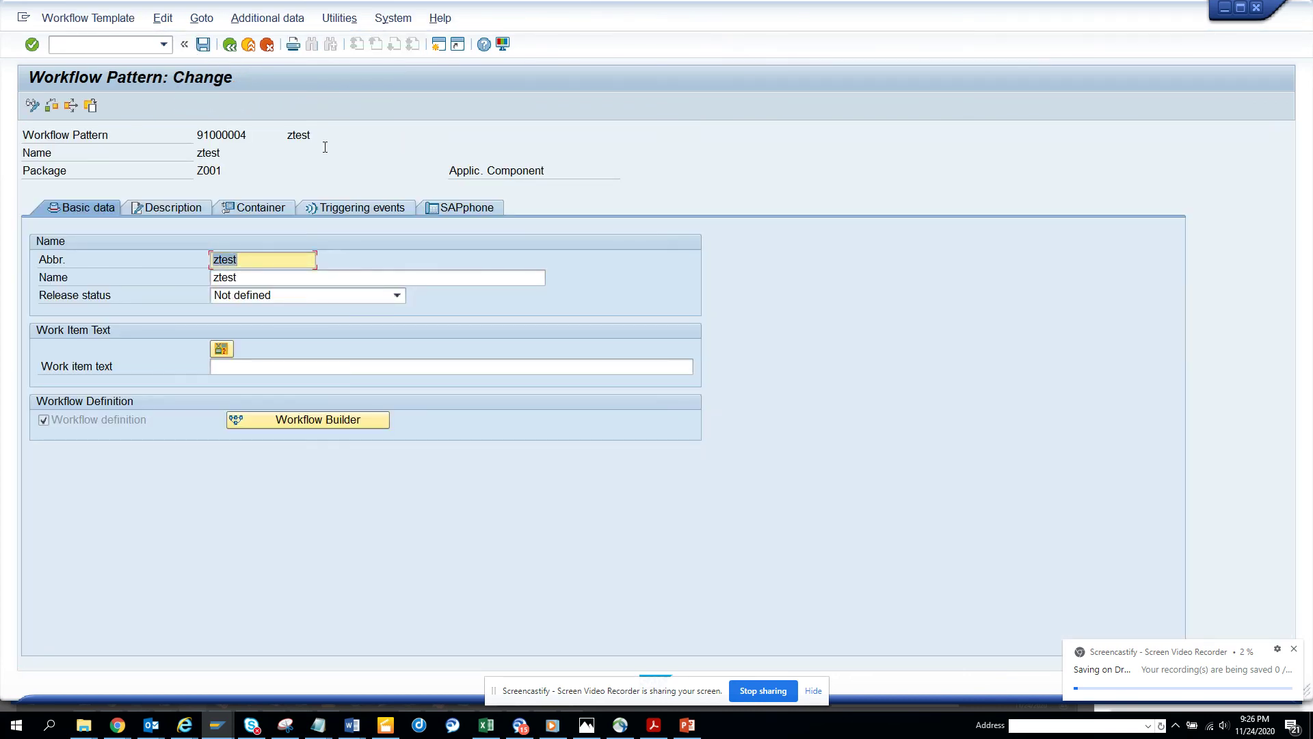
Synchronize the workflow runtime buffer via /nswu_ohuf, then choose /nme23n from the command history
key("alt+Tab")
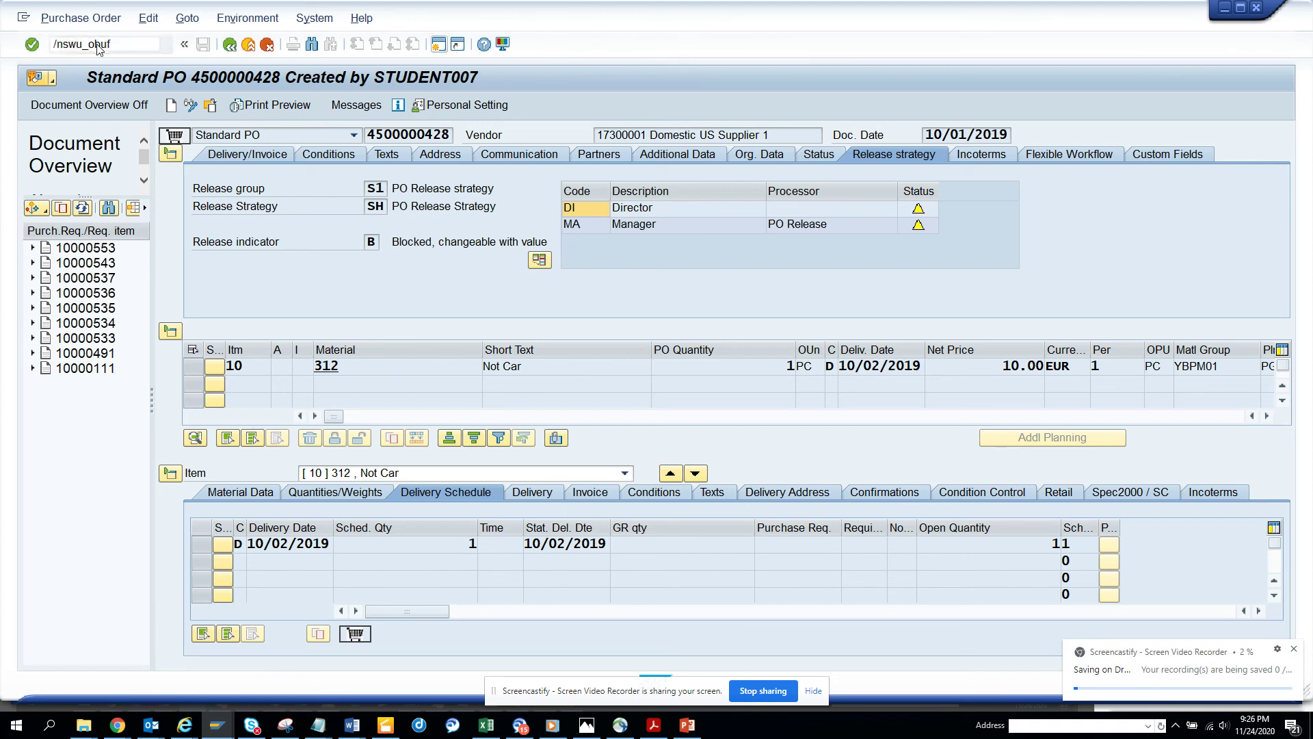
key("Return")
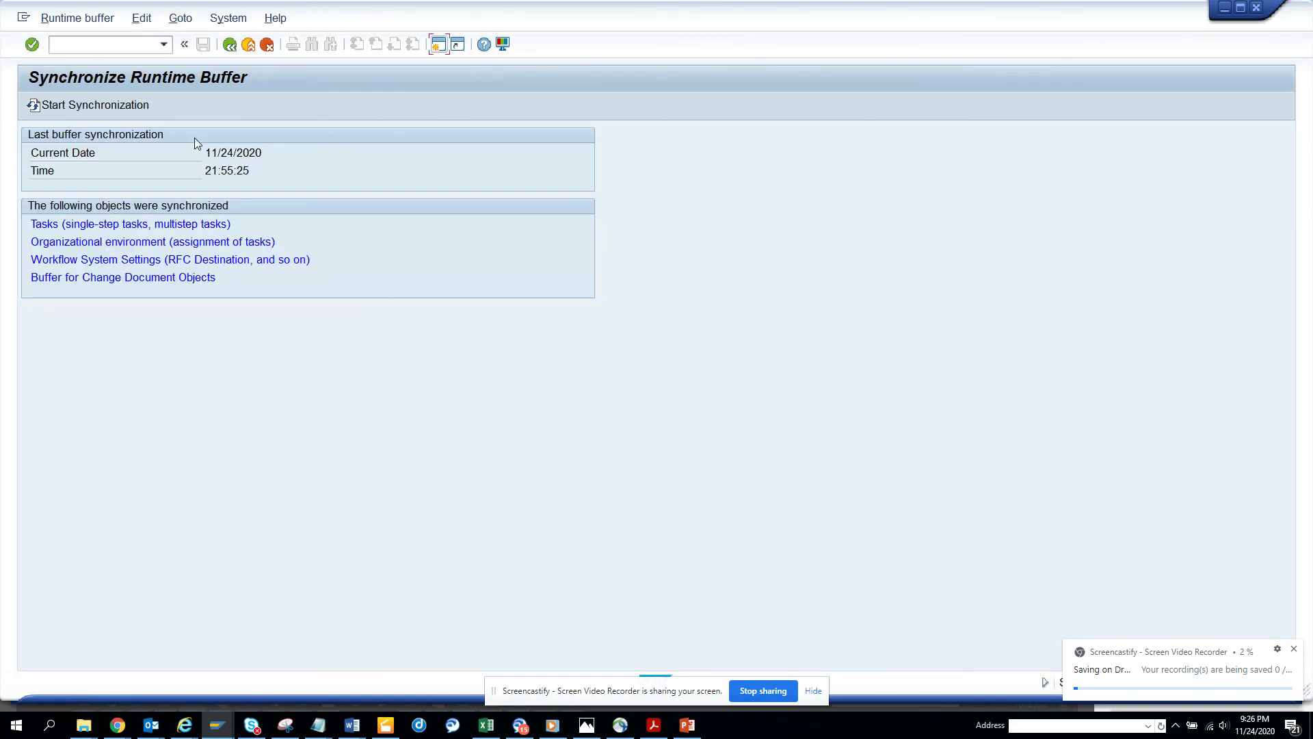
left_click(125, 106)
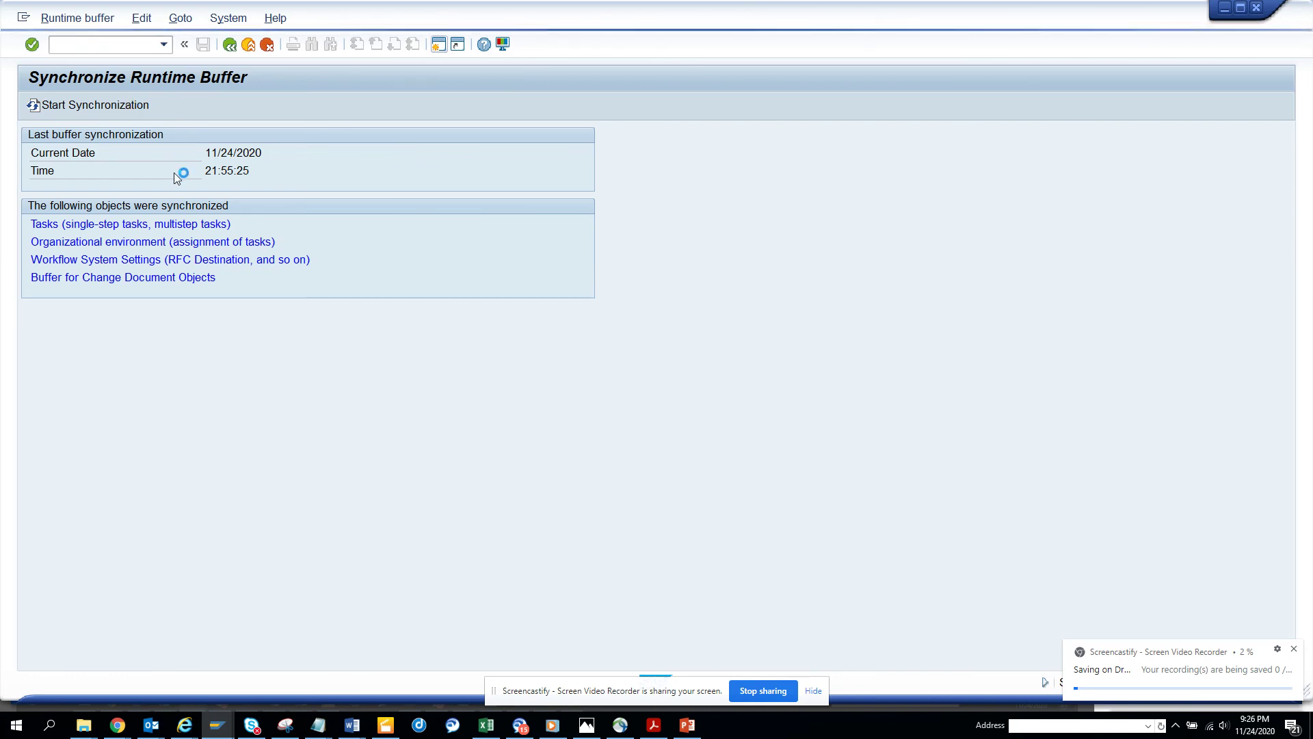
left_click(164, 45)
left_click(137, 75)
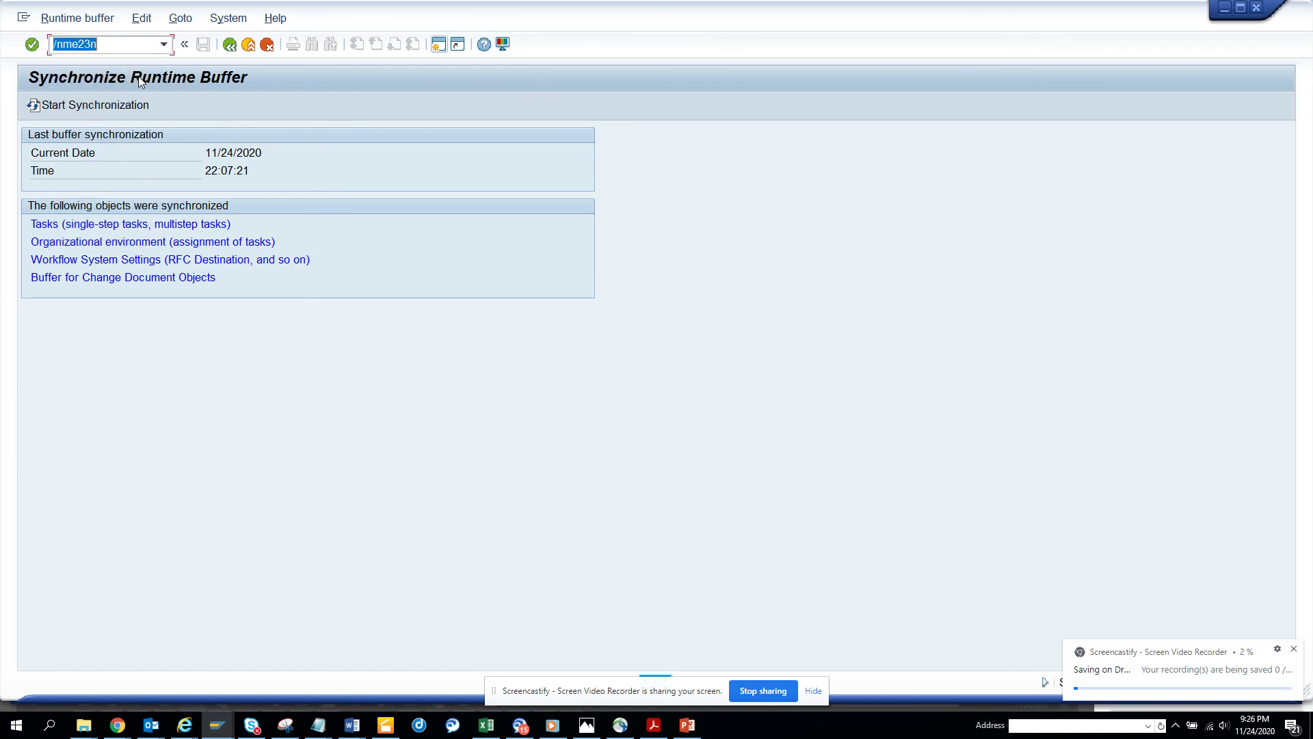
key("Return")
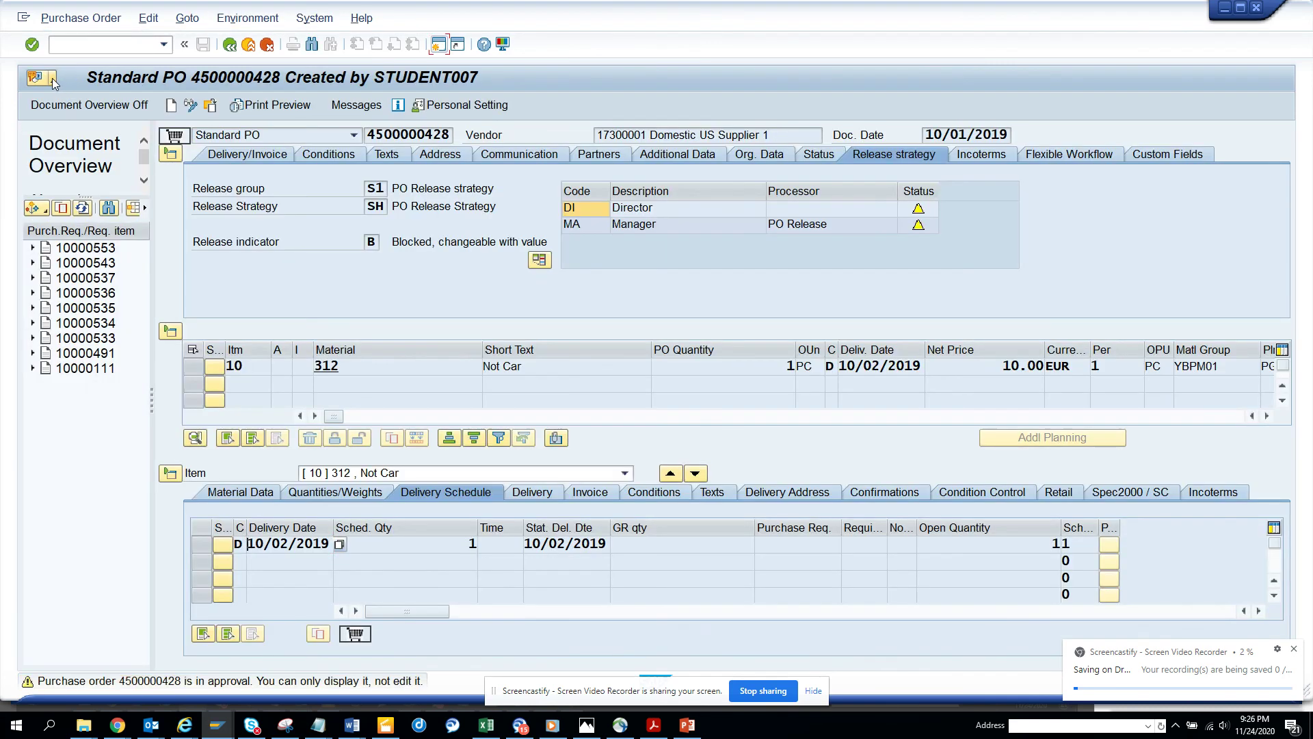
left_click(40, 77)
mouse_move(192, 190)
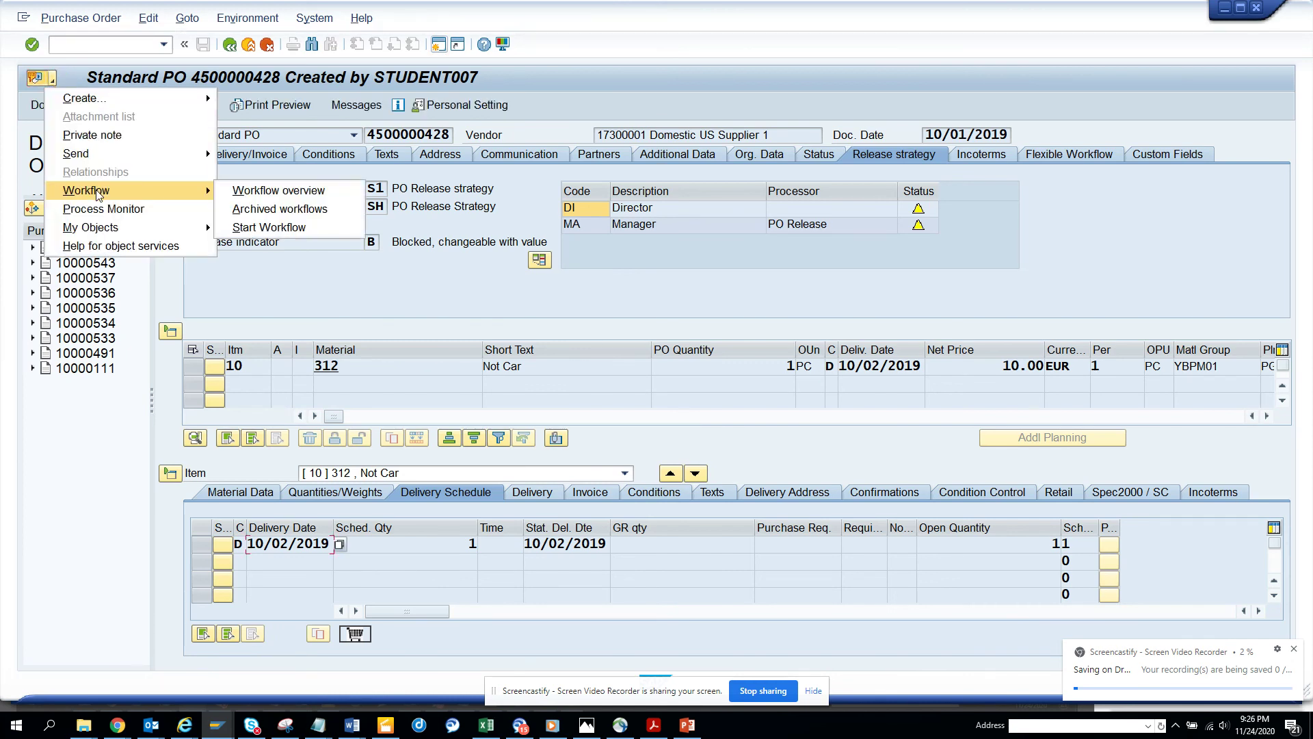
left_click(292, 227)
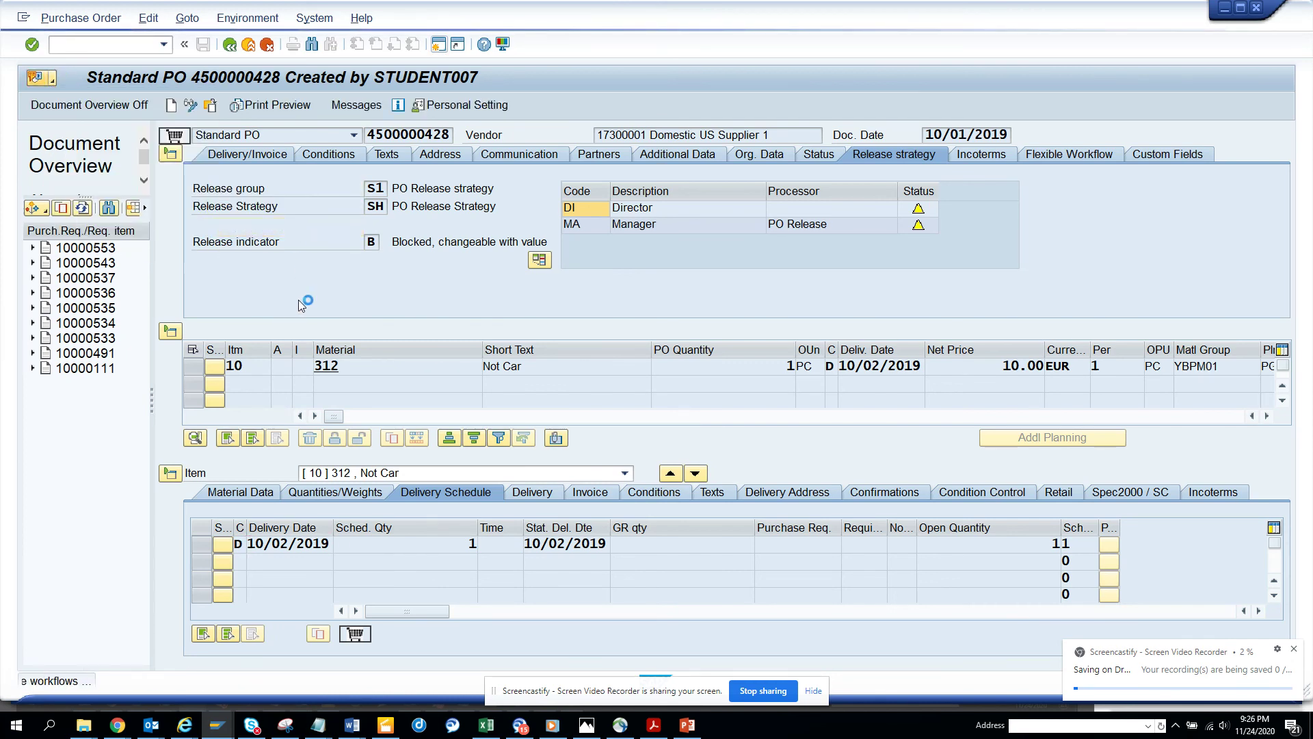